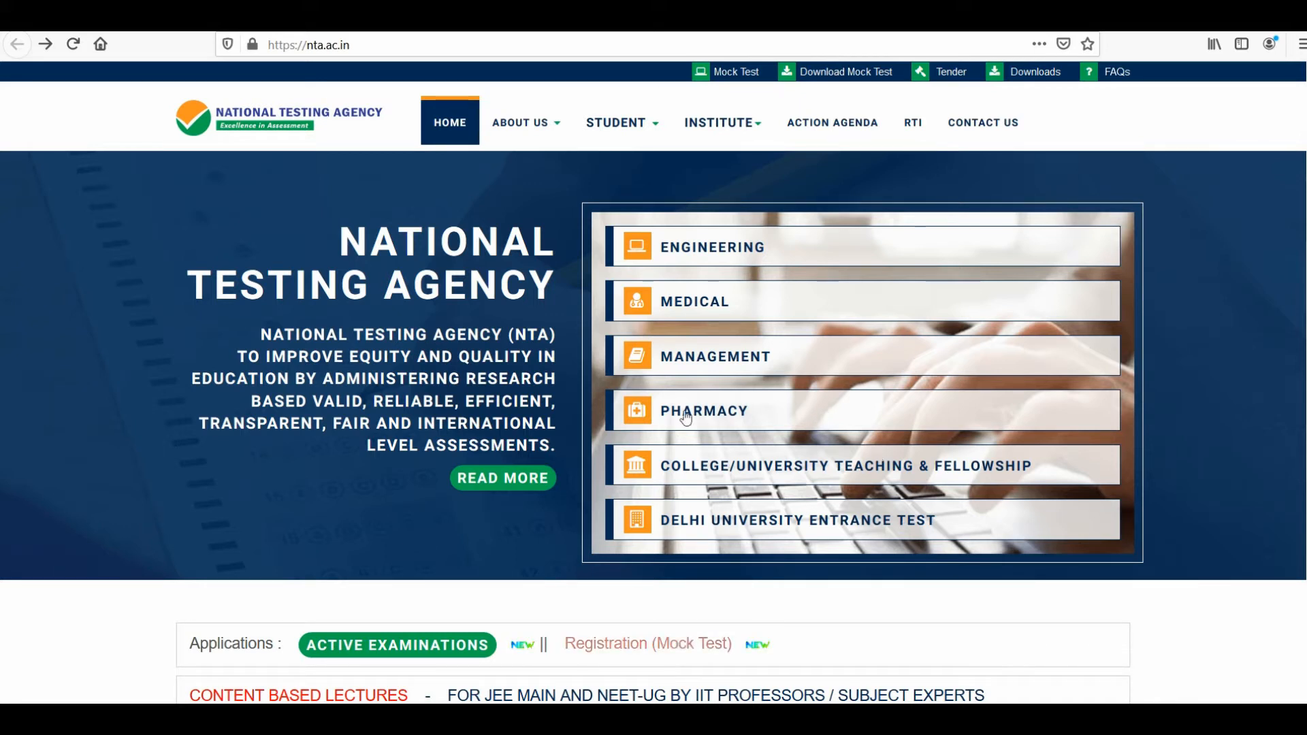
Step: Open the College/University Teaching & Fellowship (UGC-NET) exam page from the National Testing Agency home page
{"action": "left_click", "coordinate": [869, 55]}
{"action": "scroll", "coordinate": [653, 381], "scroll_direction": "down", "scroll_amount": 9}
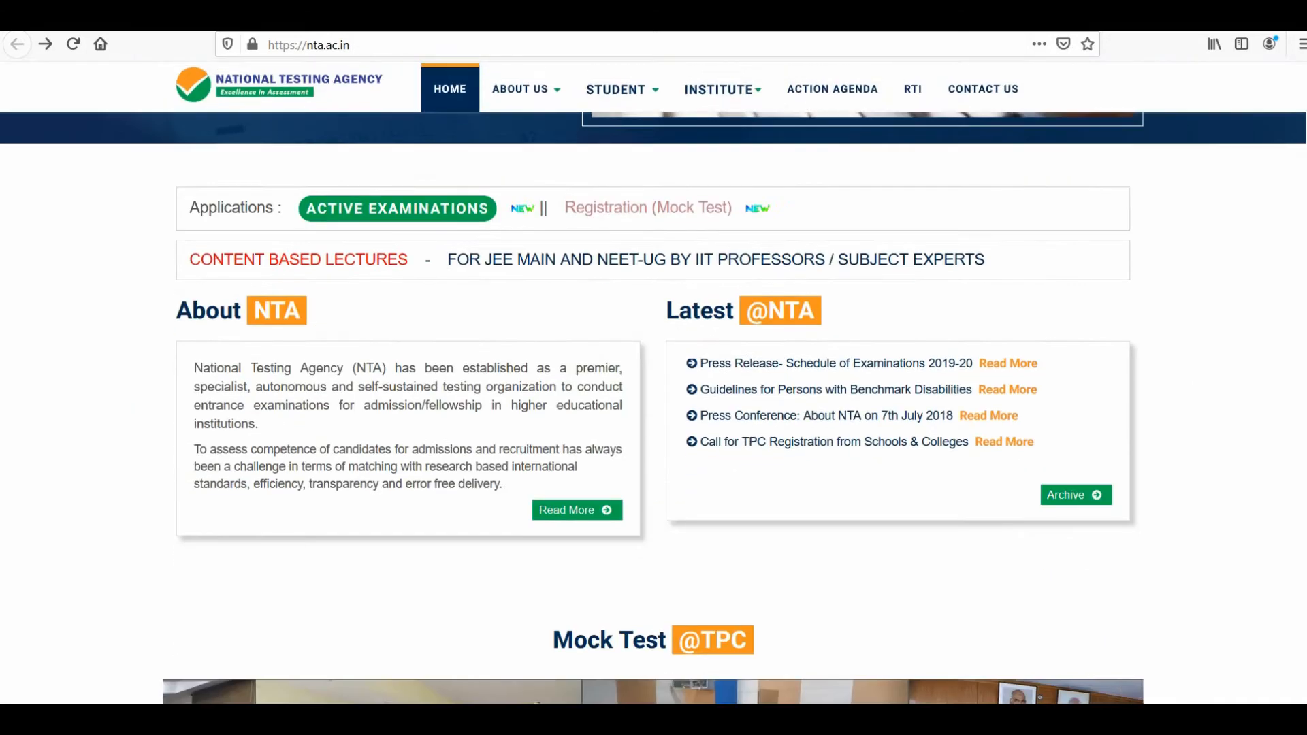
{"action": "scroll", "coordinate": [1296, 398], "scroll_direction": "down", "scroll_amount": 8}
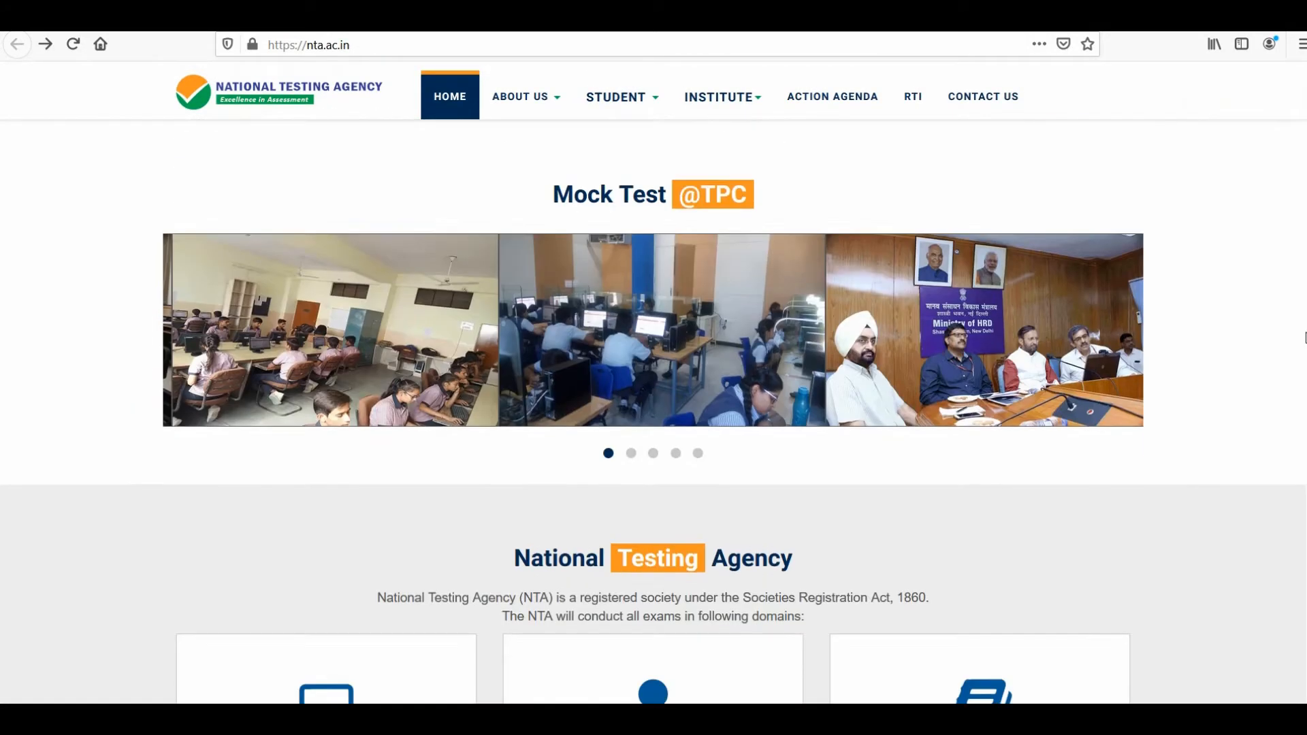
{"action": "scroll", "coordinate": [1296, 399], "scroll_direction": "down", "scroll_amount": 4}
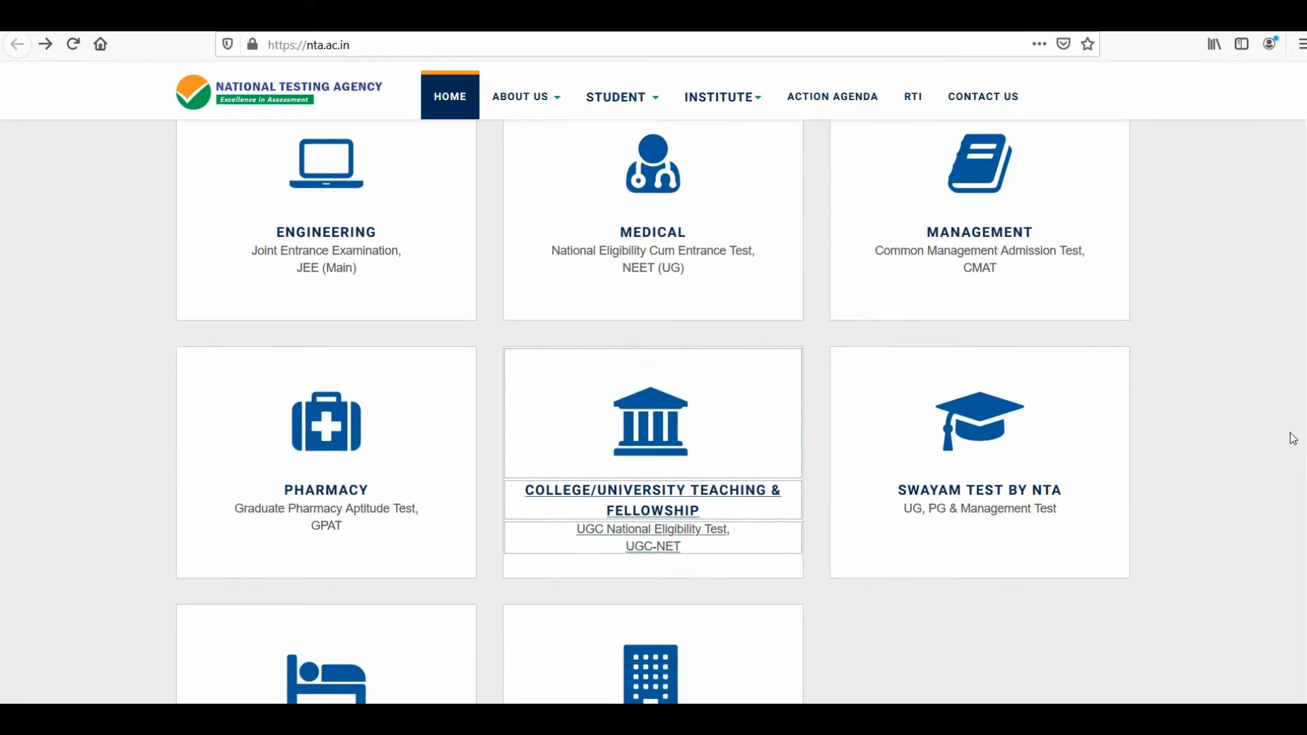
{"action": "left_click", "coordinate": [677, 443]}
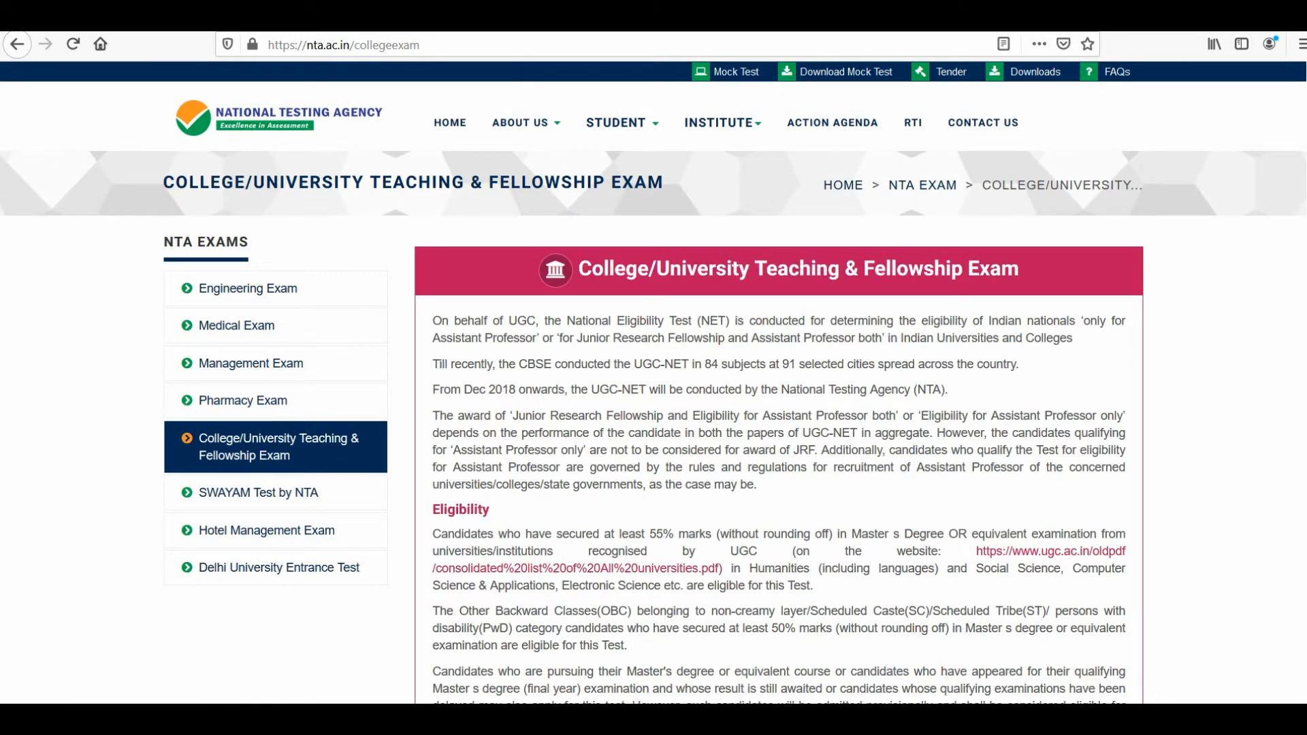
Step: Go to the UGC-NET website and registration, open the online application form, and start a new registration for UGC-NET December 2019
{"action": "scroll", "coordinate": [653, 381], "scroll_direction": "down", "scroll_amount": 7}
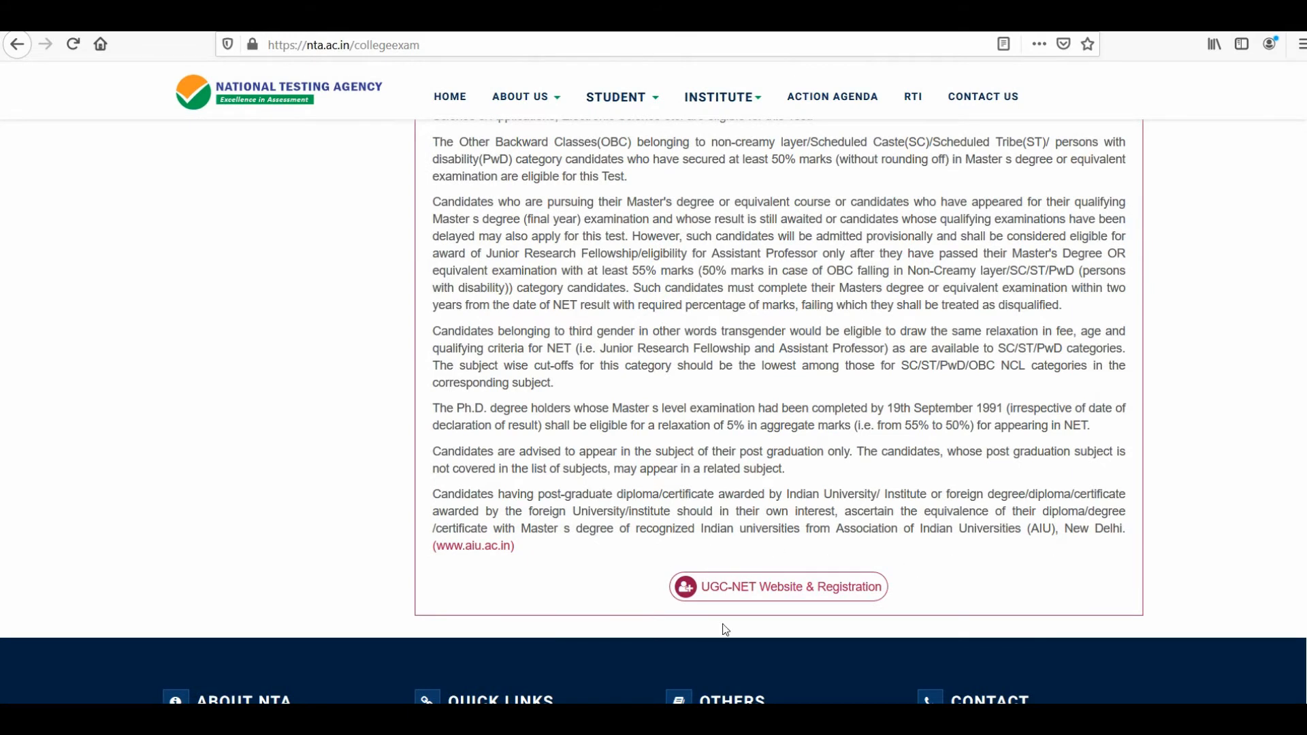
{"action": "left_click", "coordinate": [774, 593]}
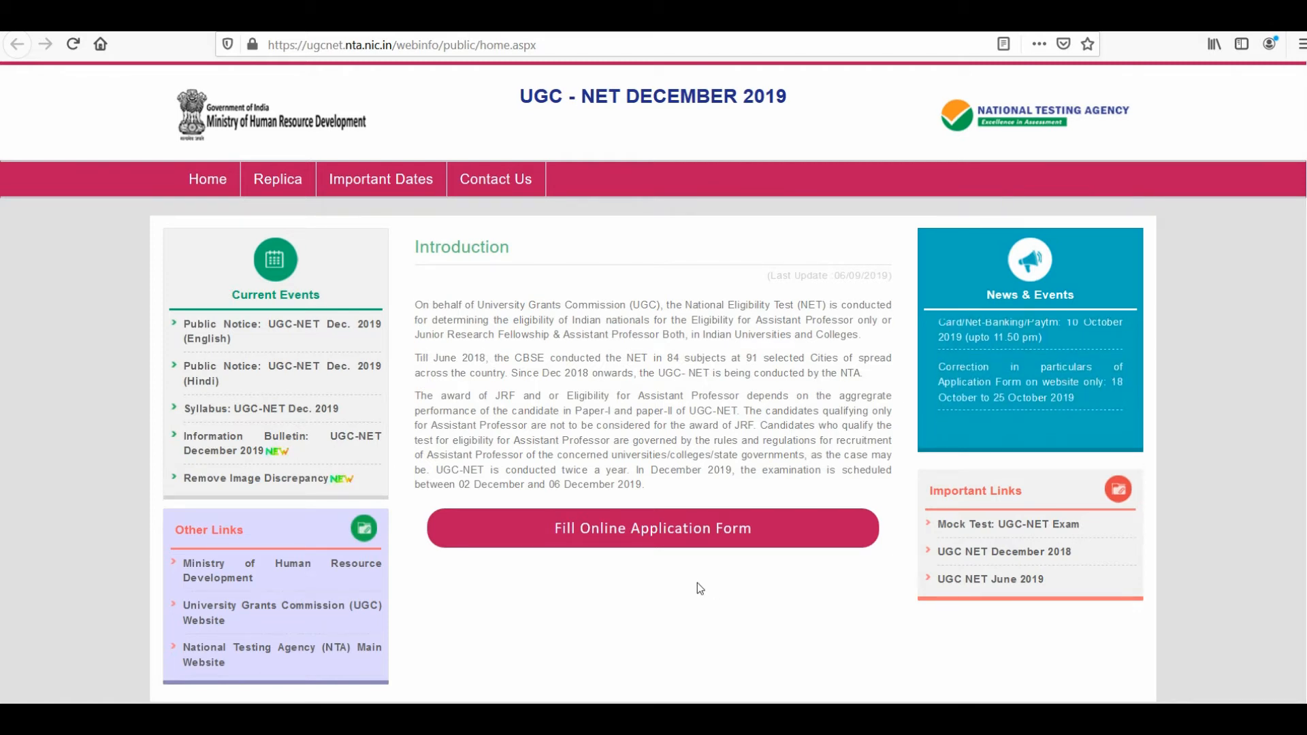
{"action": "left_click", "coordinate": [625, 532]}
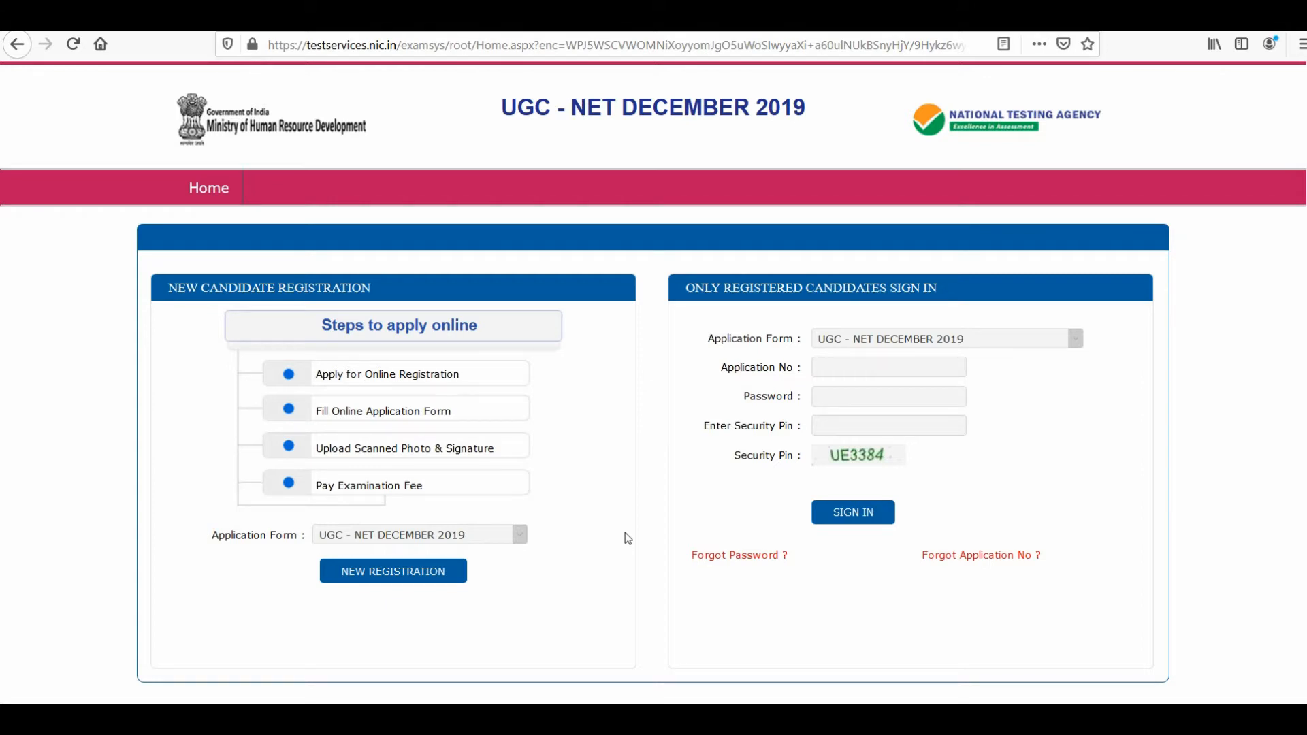
{"action": "left_click", "coordinate": [414, 576]}
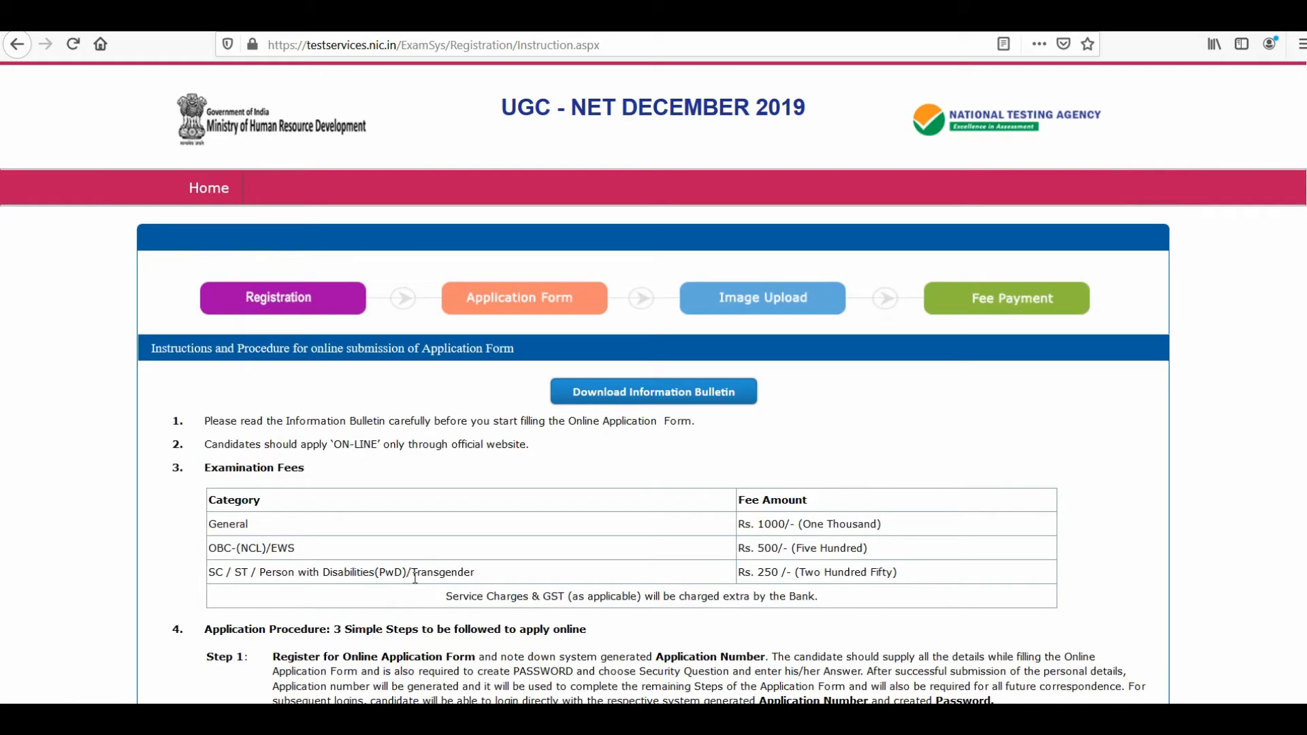
Step: Read through the application instructions, confirm that the Information Bulletin and instructions are understood, and proceed to the registration form
{"action": "scroll", "coordinate": [415, 577], "scroll_direction": "down", "scroll_amount": 1}
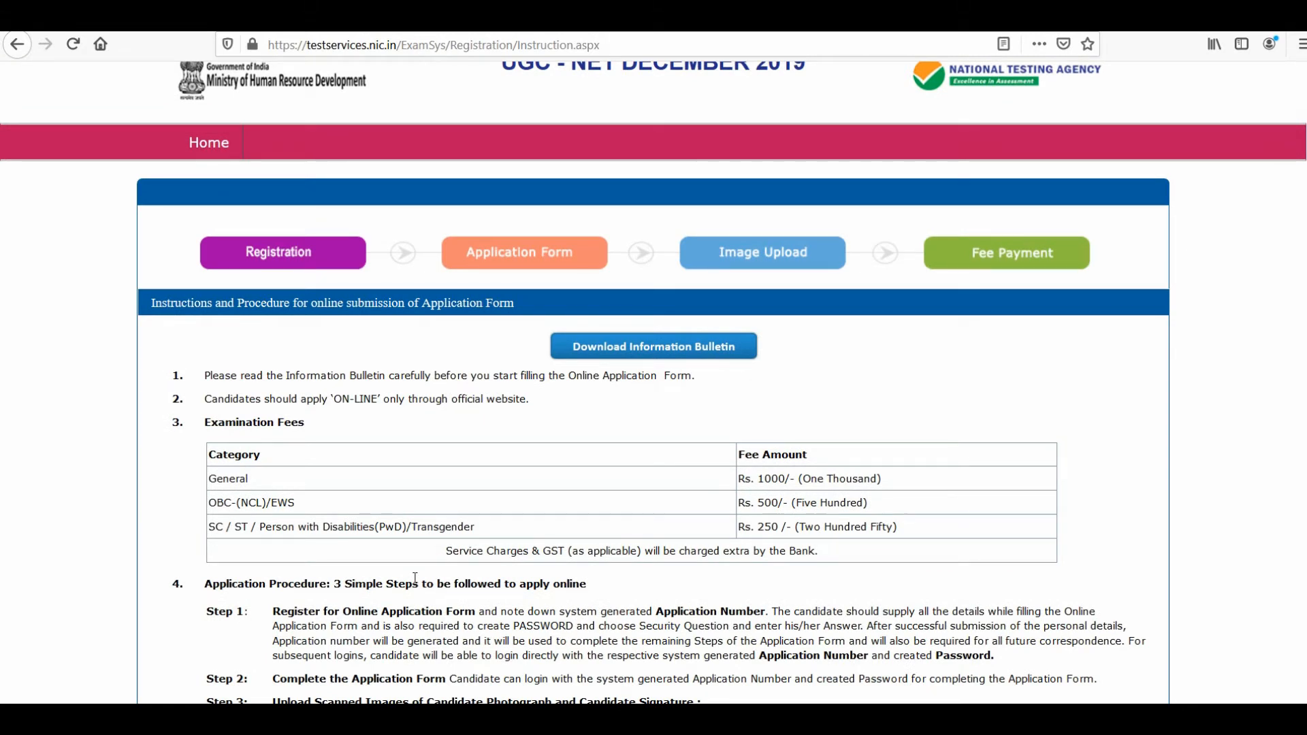
{"action": "scroll", "coordinate": [415, 577], "scroll_direction": "down", "scroll_amount": 1}
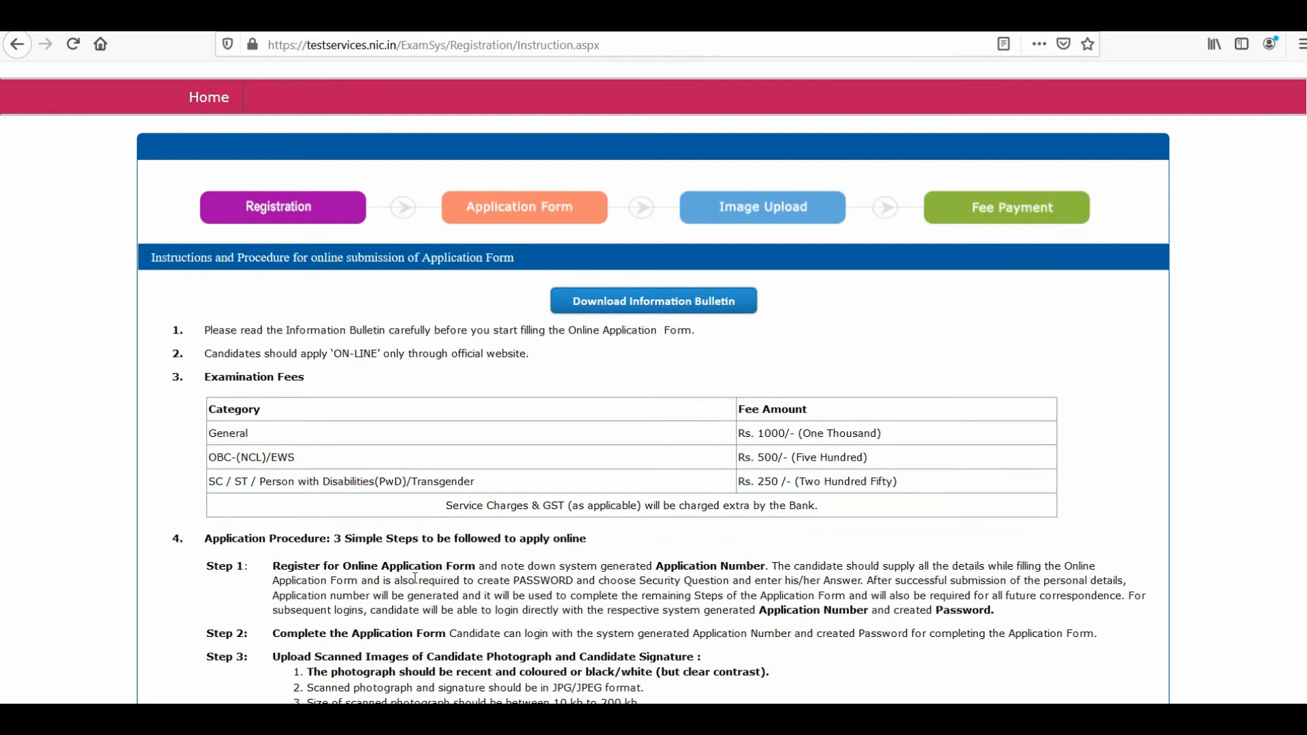
{"action": "scroll", "coordinate": [415, 577], "scroll_direction": "down", "scroll_amount": 1}
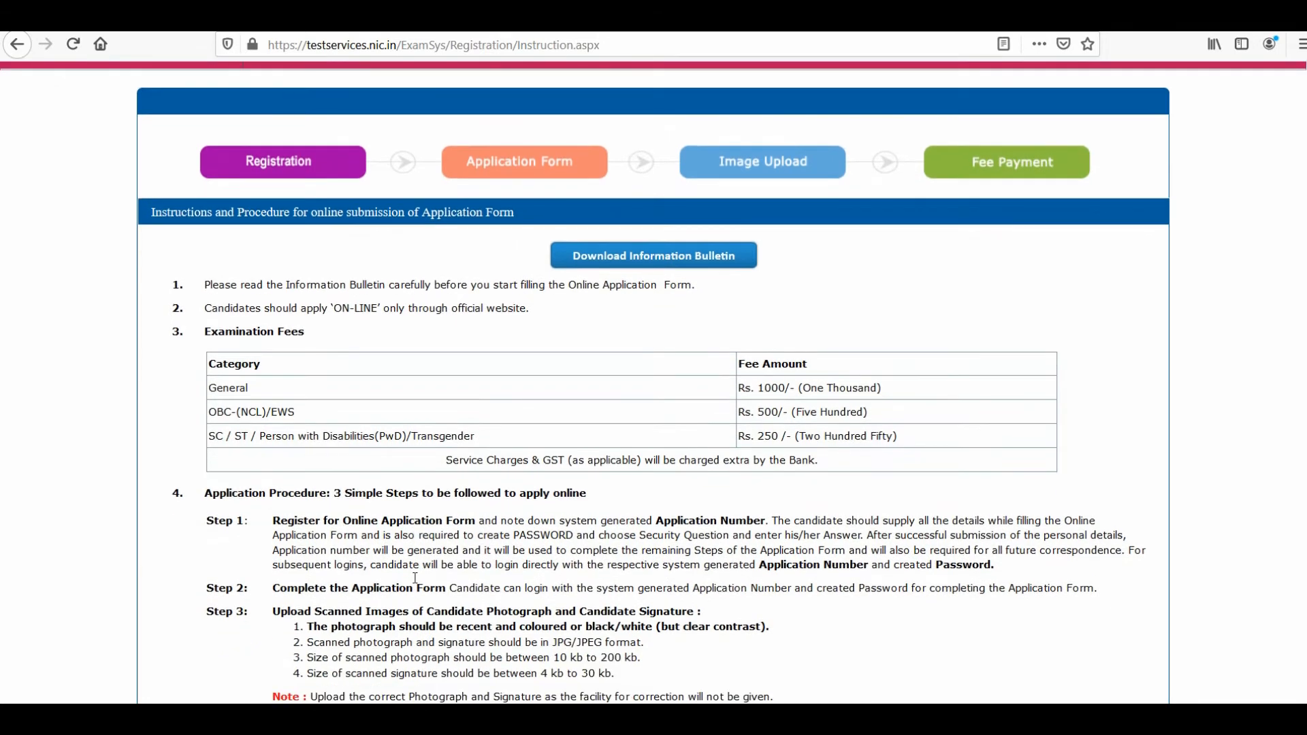
{"action": "scroll", "coordinate": [416, 577], "scroll_direction": "down", "scroll_amount": 1}
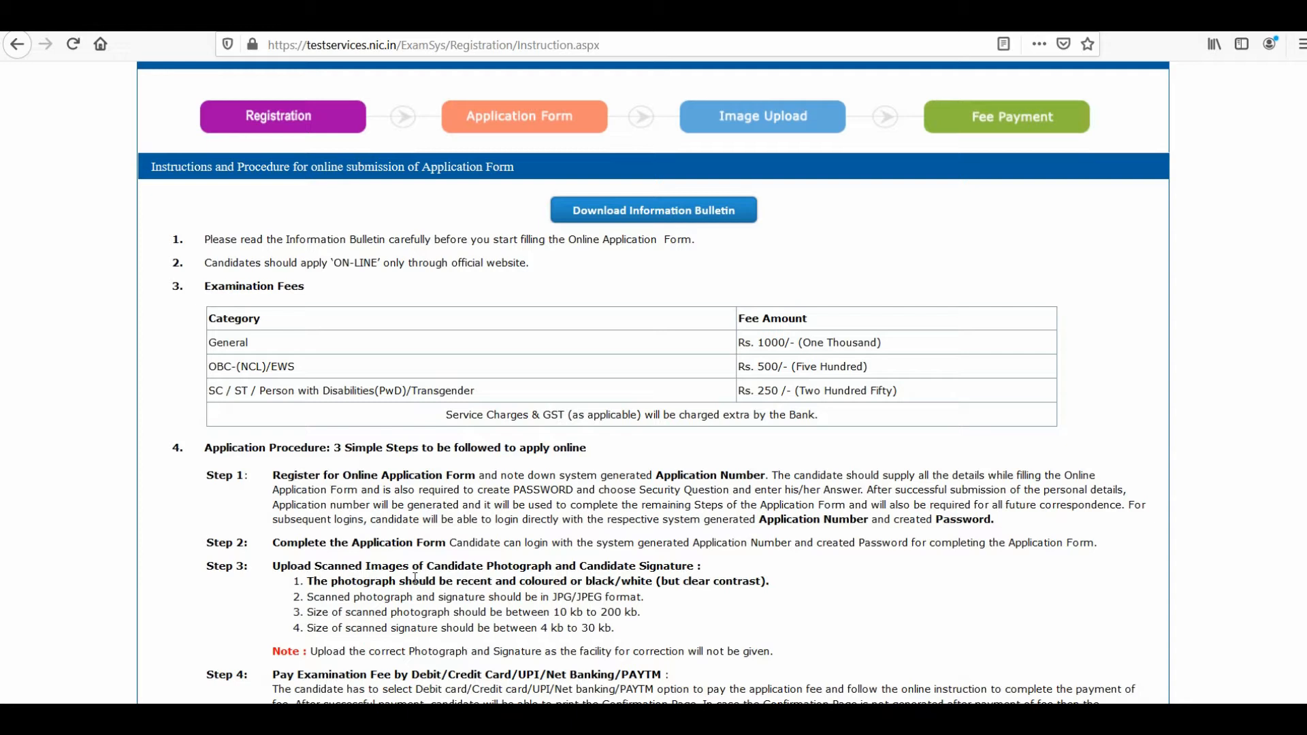
{"action": "scroll", "coordinate": [415, 578], "scroll_direction": "down", "scroll_amount": 10}
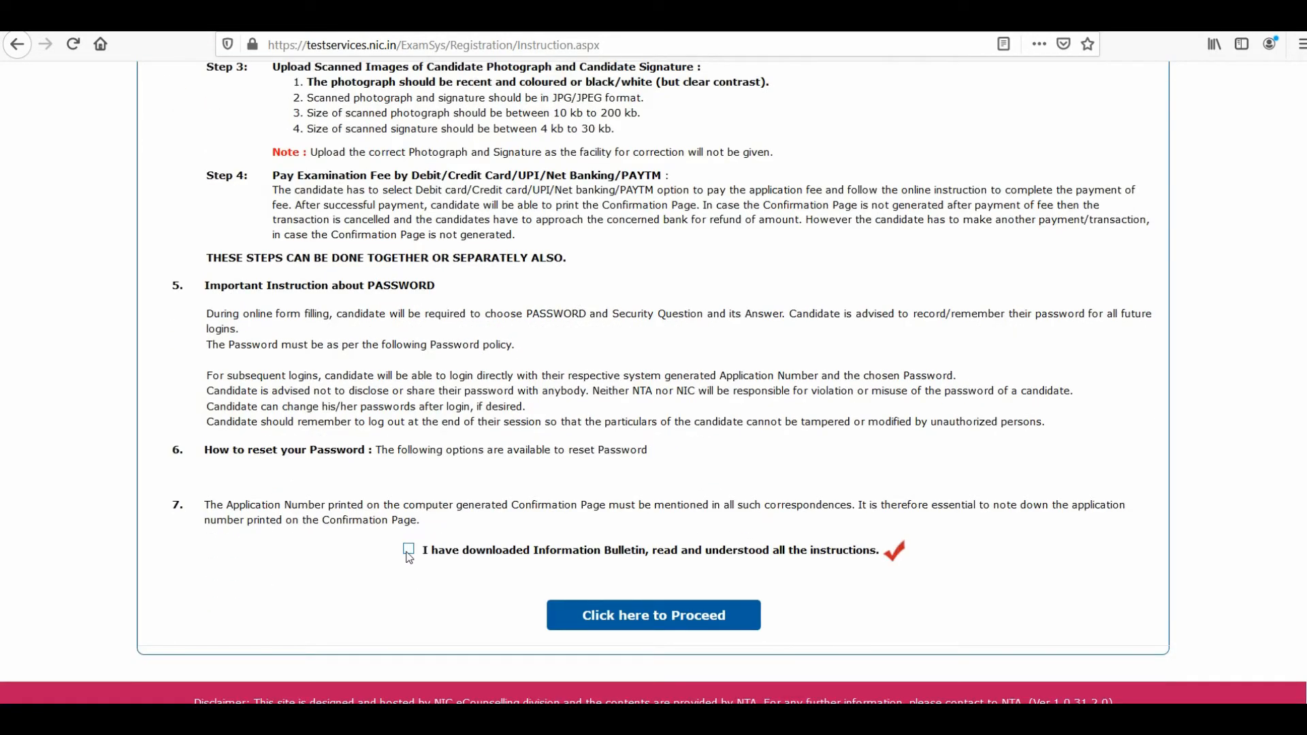
{"action": "left_click", "coordinate": [409, 550]}
{"action": "left_click", "coordinate": [697, 626]}
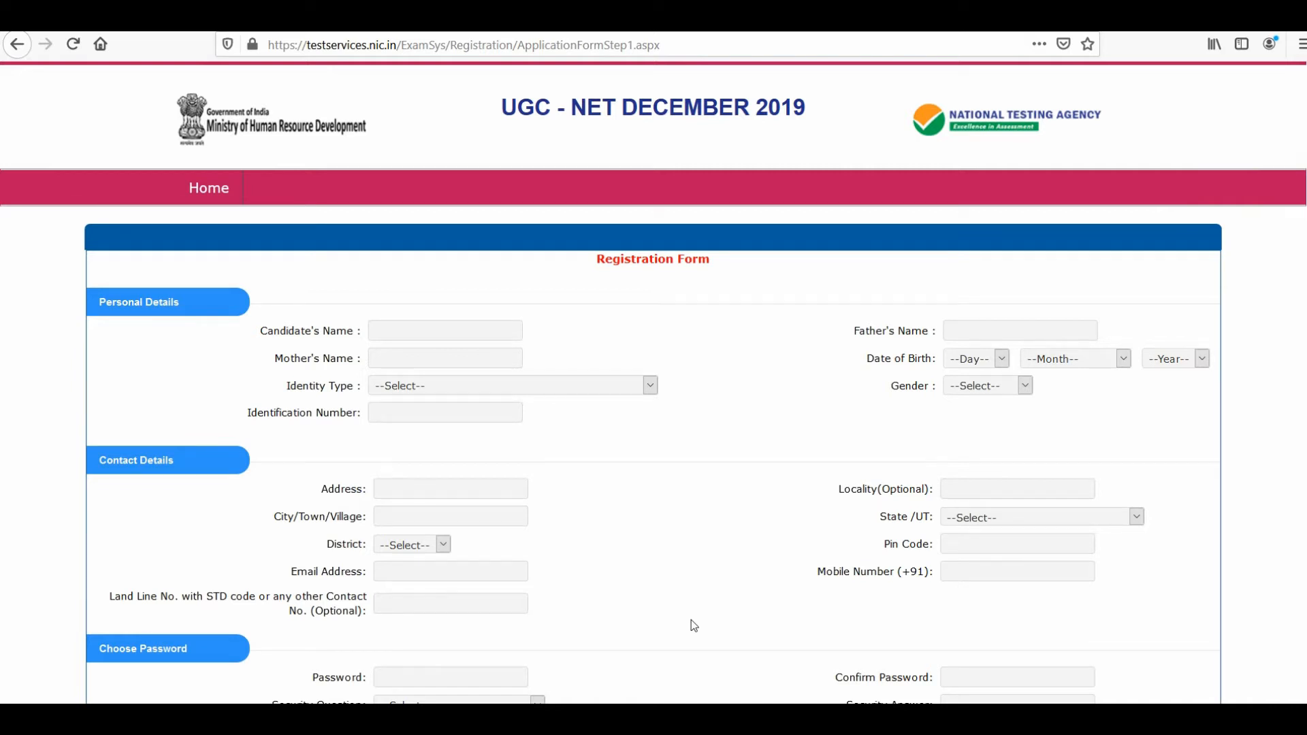
Step: Review the completed registration form down to the security pin field and submit it
{"action": "scroll", "coordinate": [694, 625], "scroll_direction": "down", "scroll_amount": 2}
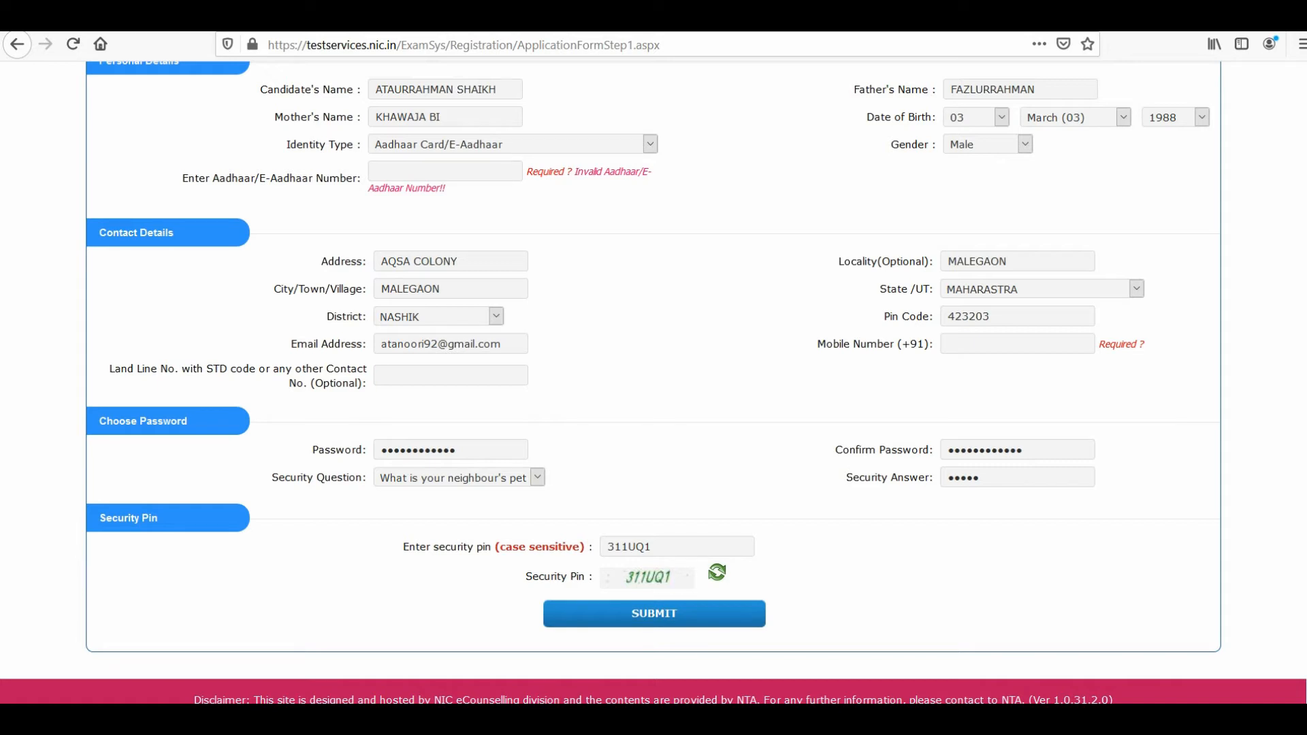
{"action": "scroll", "coordinate": [654, 381], "scroll_direction": "up", "scroll_amount": 3}
{"action": "scroll", "coordinate": [653, 381], "scroll_direction": "down", "scroll_amount": 3}
{"action": "left_click", "coordinate": [723, 536]}
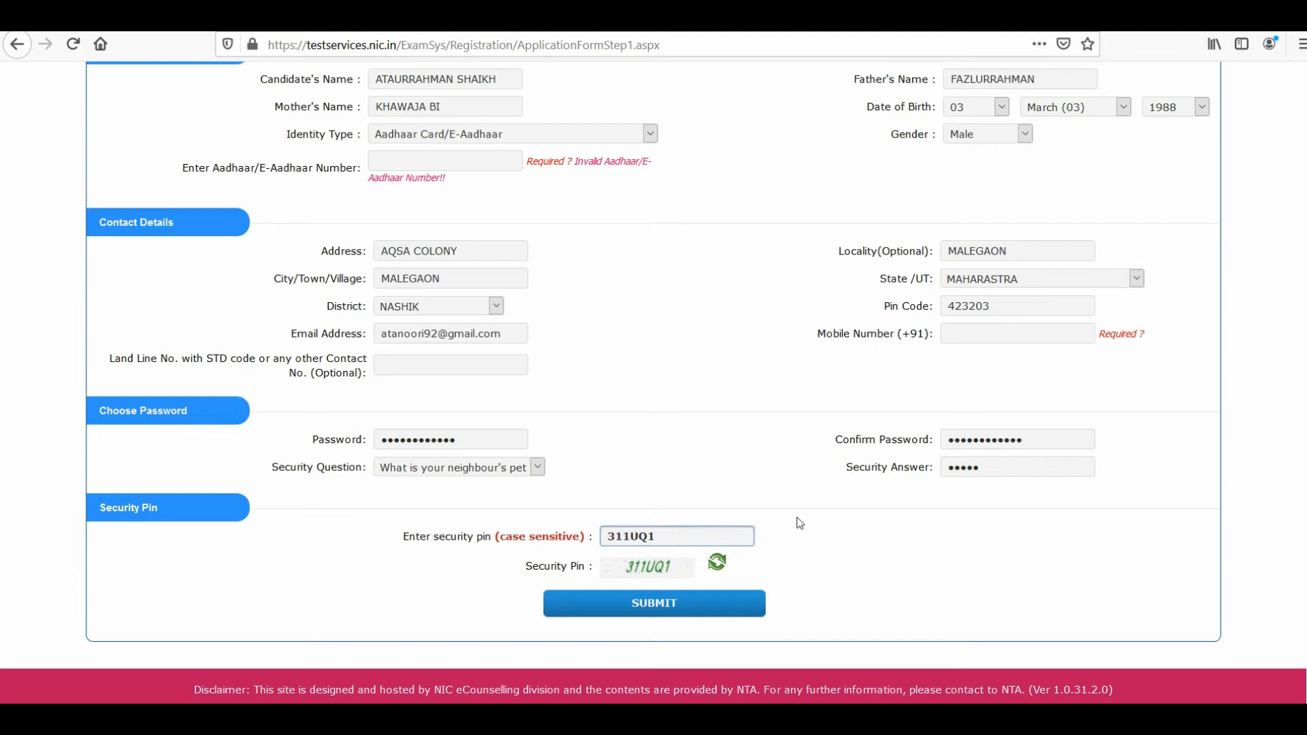
{"action": "left_click", "coordinate": [633, 715]}
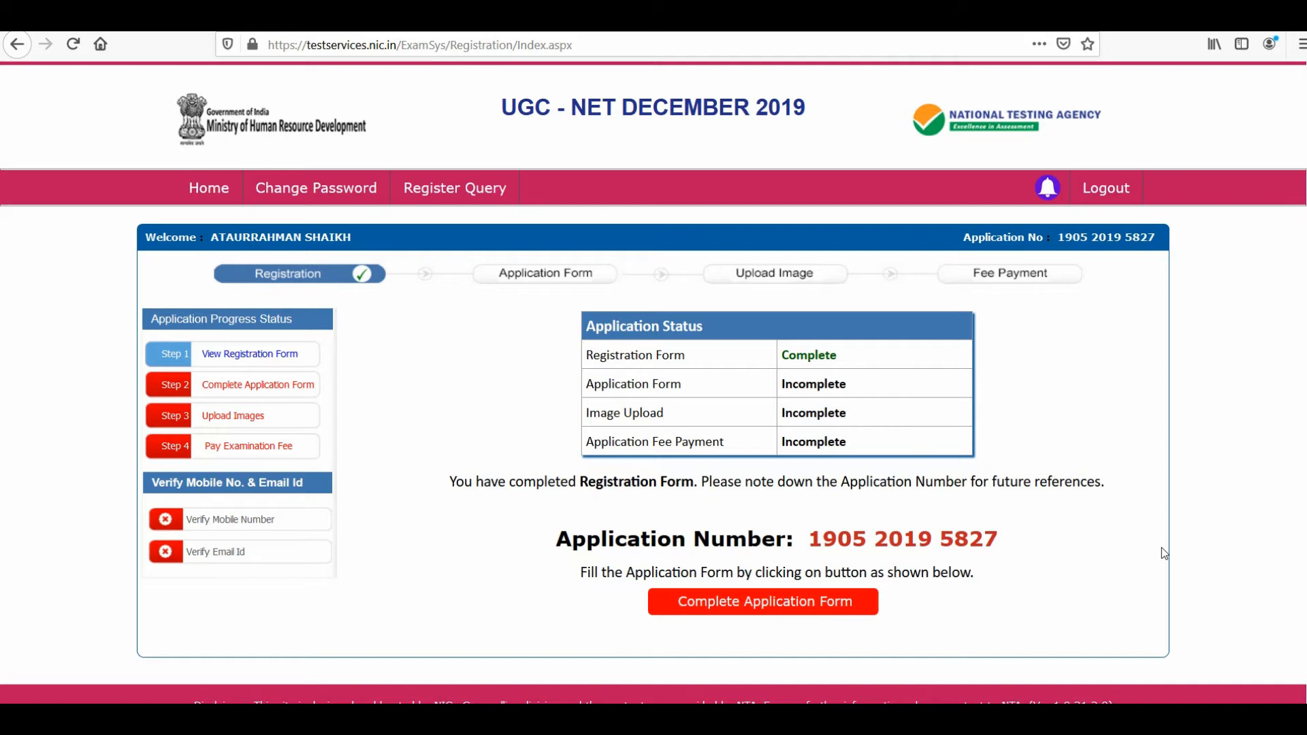
Step: Open the application form and set the nationality to Indian and the category to General
{"action": "left_click", "coordinate": [829, 610]}
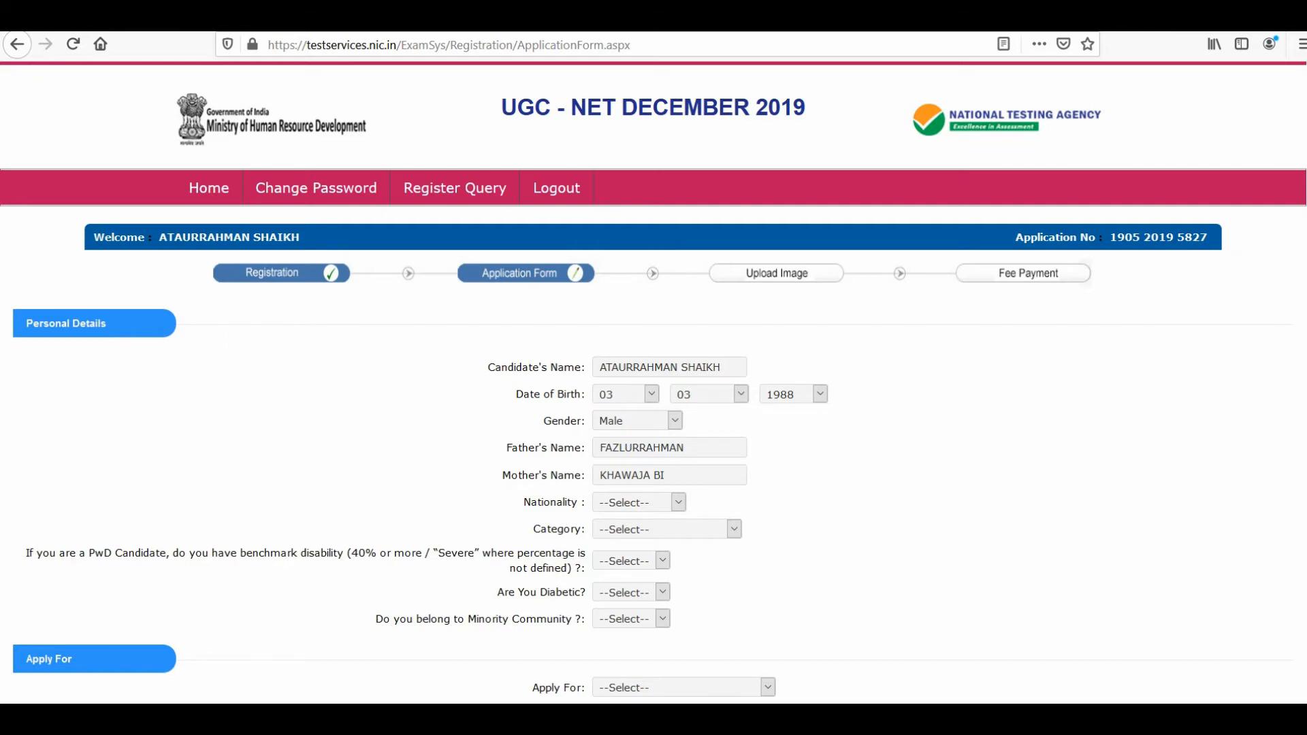
{"action": "scroll", "coordinate": [923, 603], "scroll_direction": "down", "scroll_amount": 3}
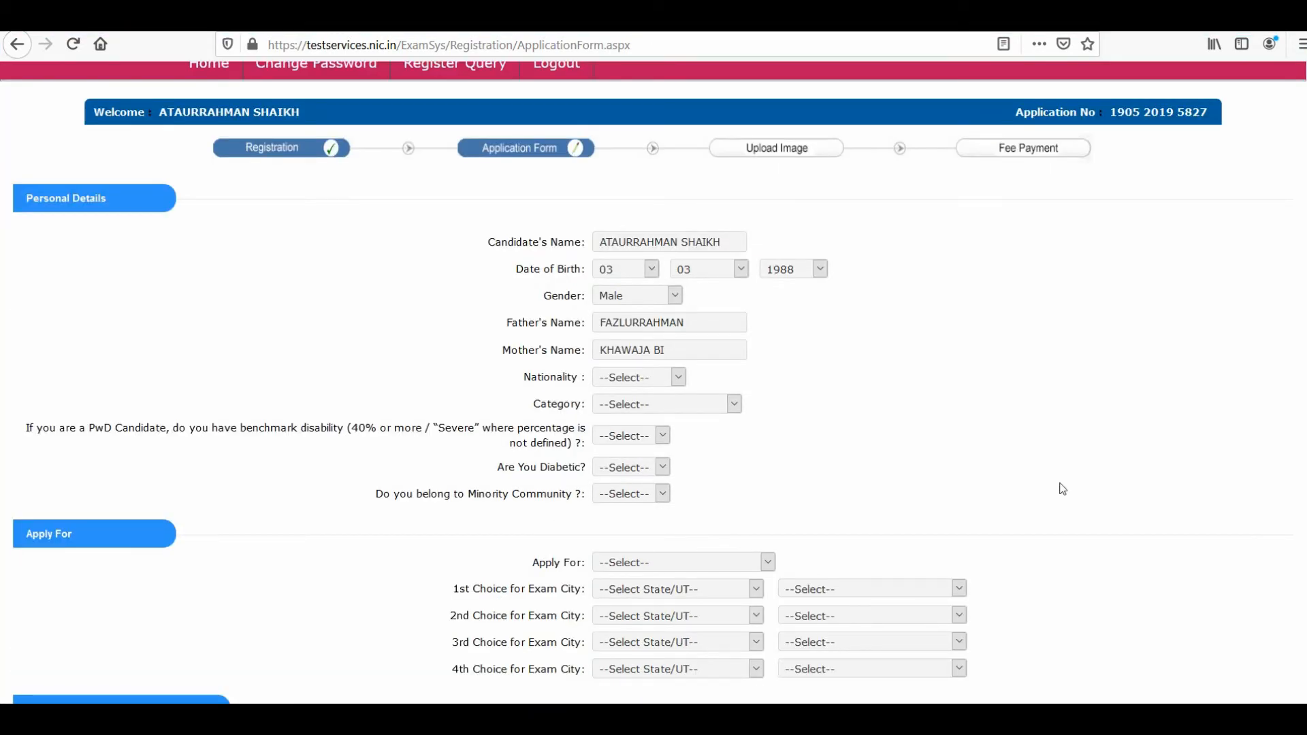
{"action": "scroll", "coordinate": [1063, 489], "scroll_direction": "down", "scroll_amount": 1}
{"action": "scroll", "coordinate": [1062, 489], "scroll_direction": "down", "scroll_amount": 2}
{"action": "scroll", "coordinate": [1063, 489], "scroll_direction": "down", "scroll_amount": 2}
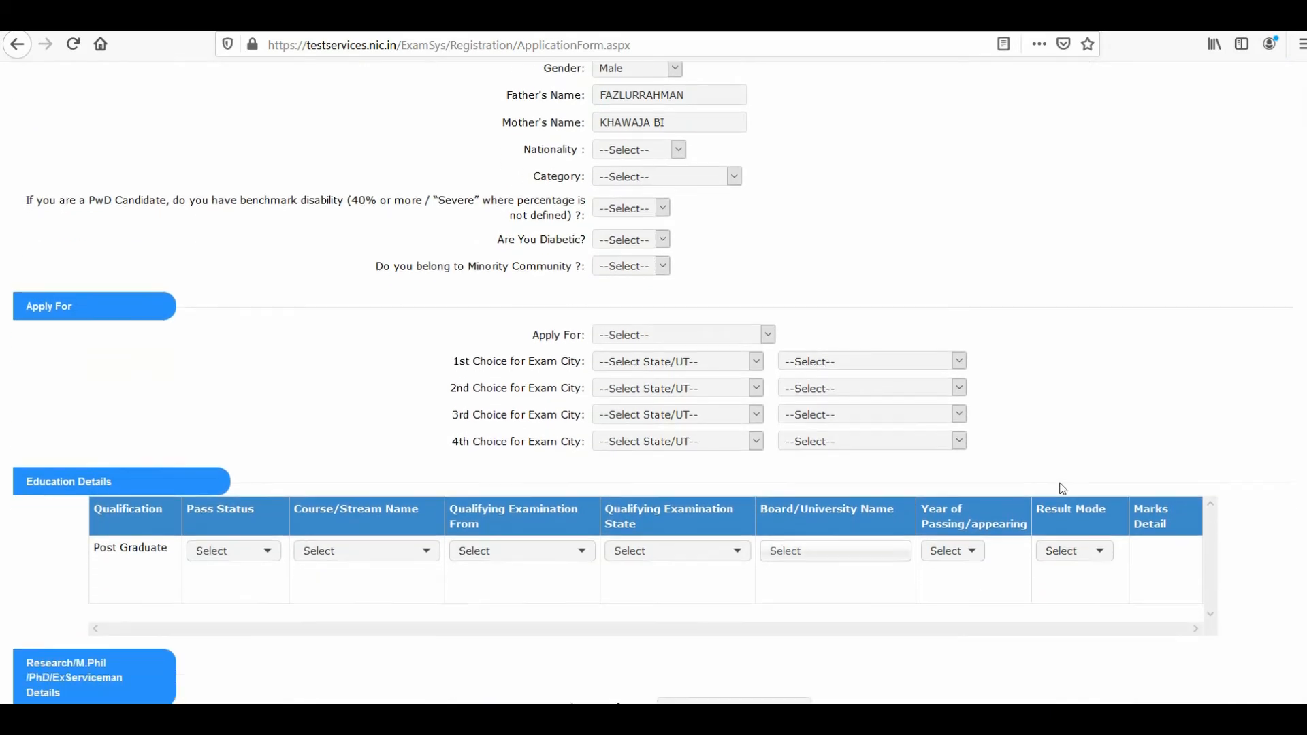
{"action": "left_click", "coordinate": [678, 149]}
{"action": "left_click", "coordinate": [672, 191]}
{"action": "left_click", "coordinate": [734, 177]}
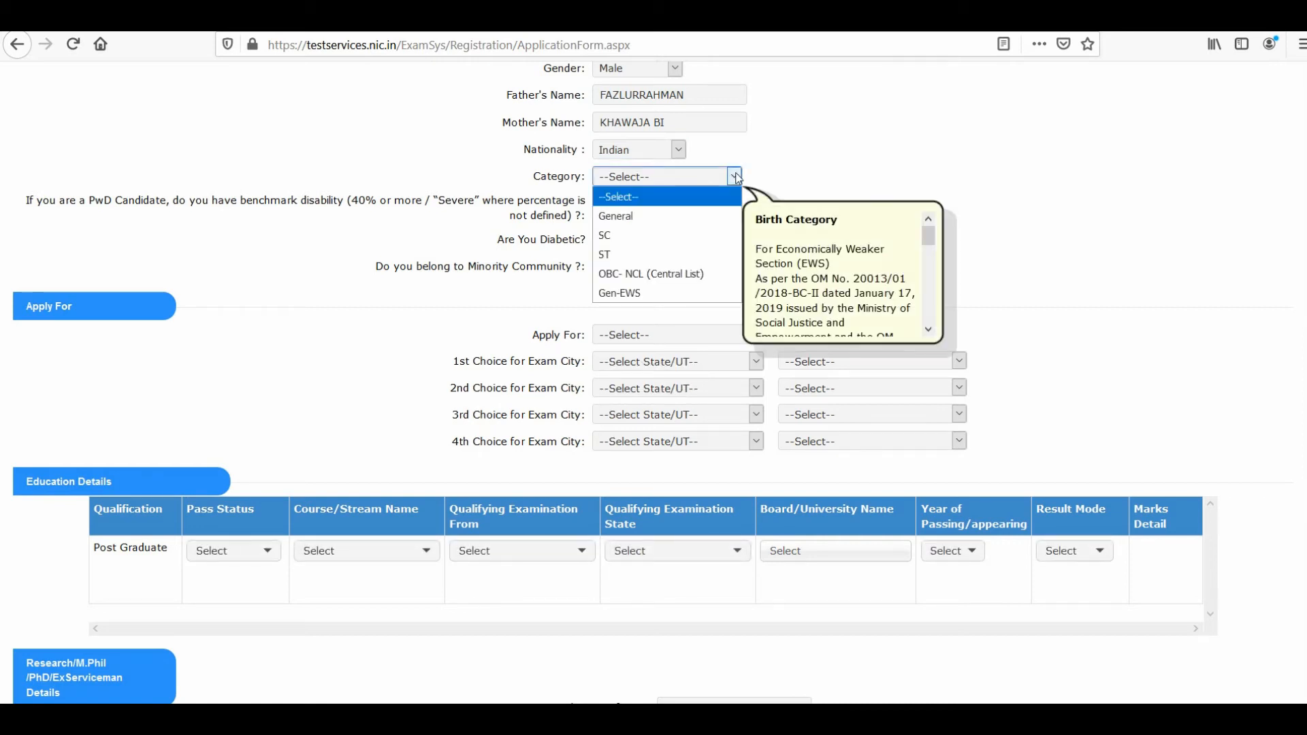
{"action": "left_click", "coordinate": [701, 215]}
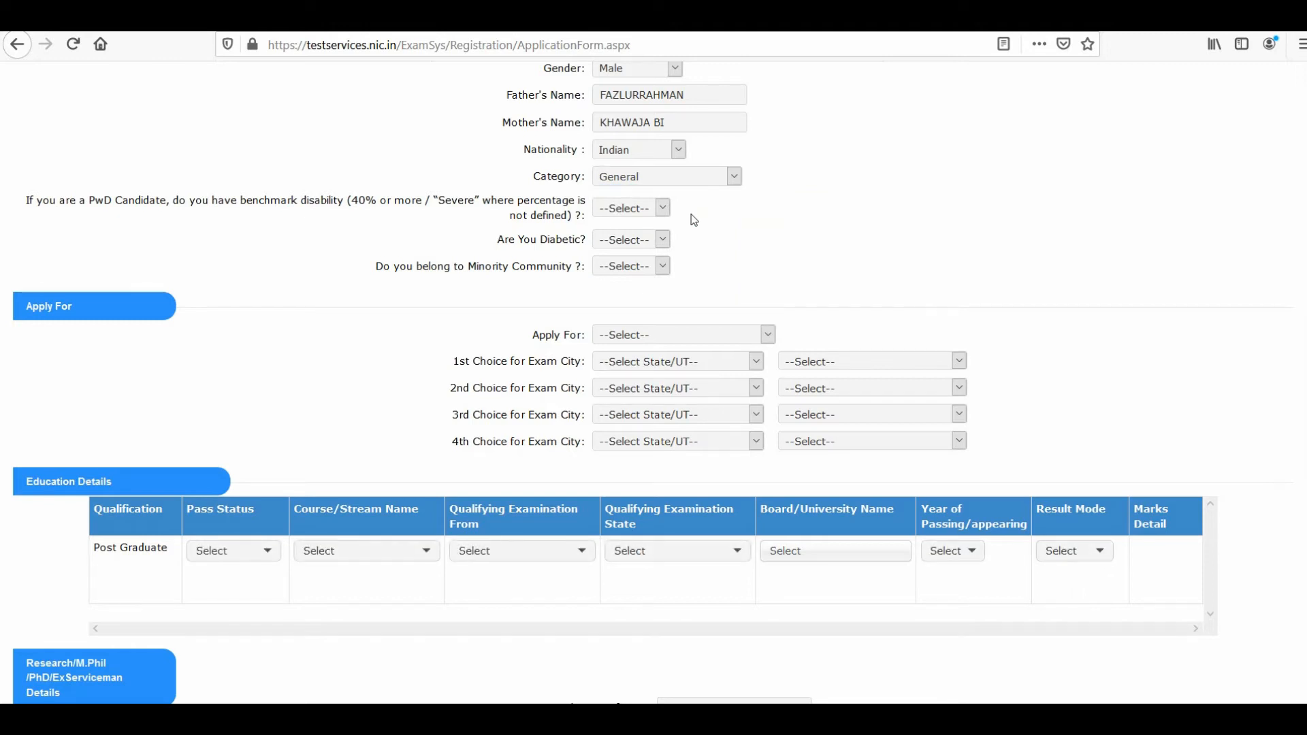
Step: Answer No to both the benchmark disability and the diabetic questions in the personal details
{"action": "left_click", "coordinate": [658, 210]}
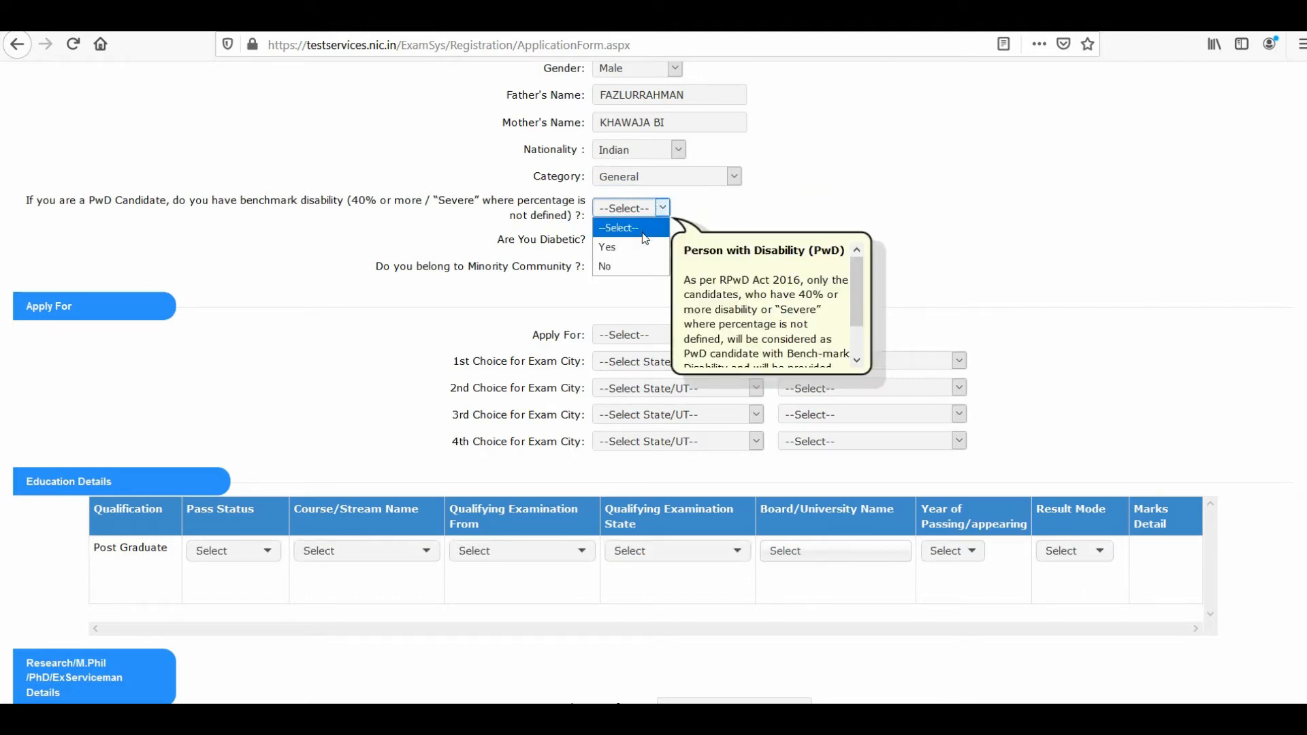
{"action": "left_click", "coordinate": [640, 266]}
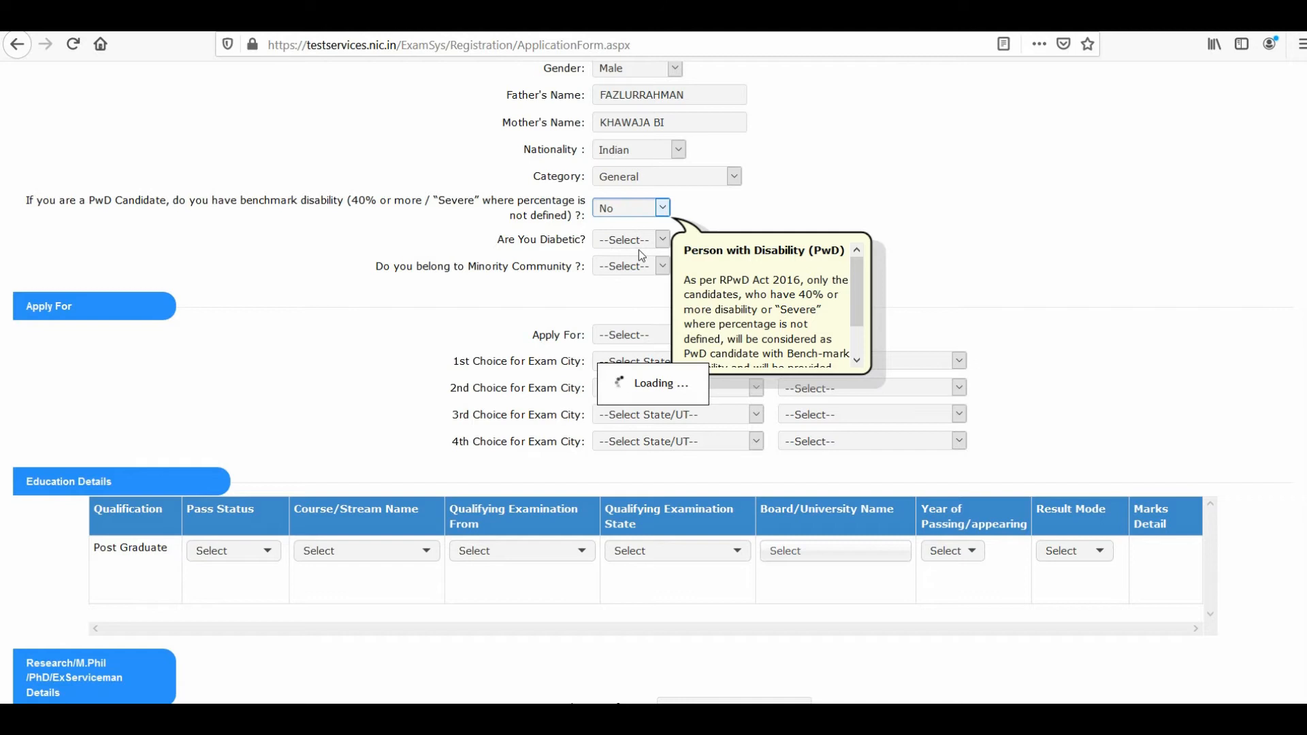
{"action": "left_click", "coordinate": [642, 240]}
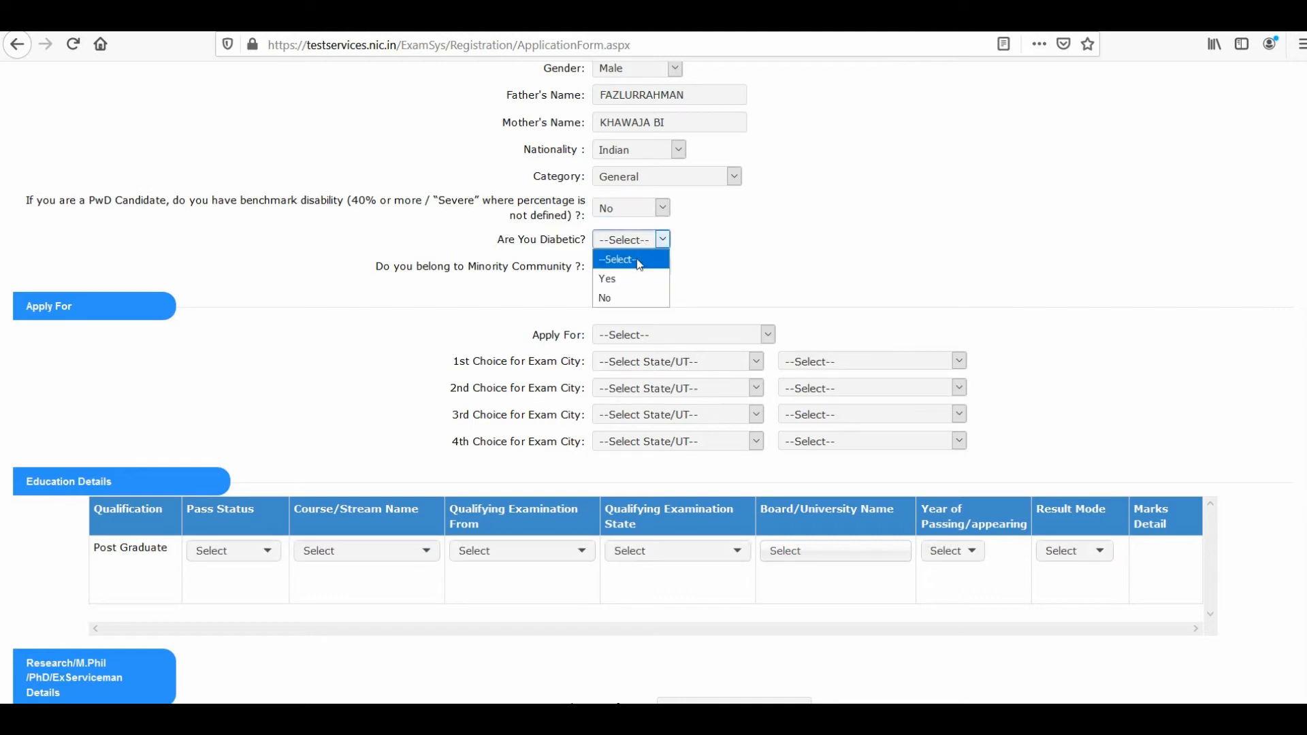
{"action": "left_click", "coordinate": [643, 299]}
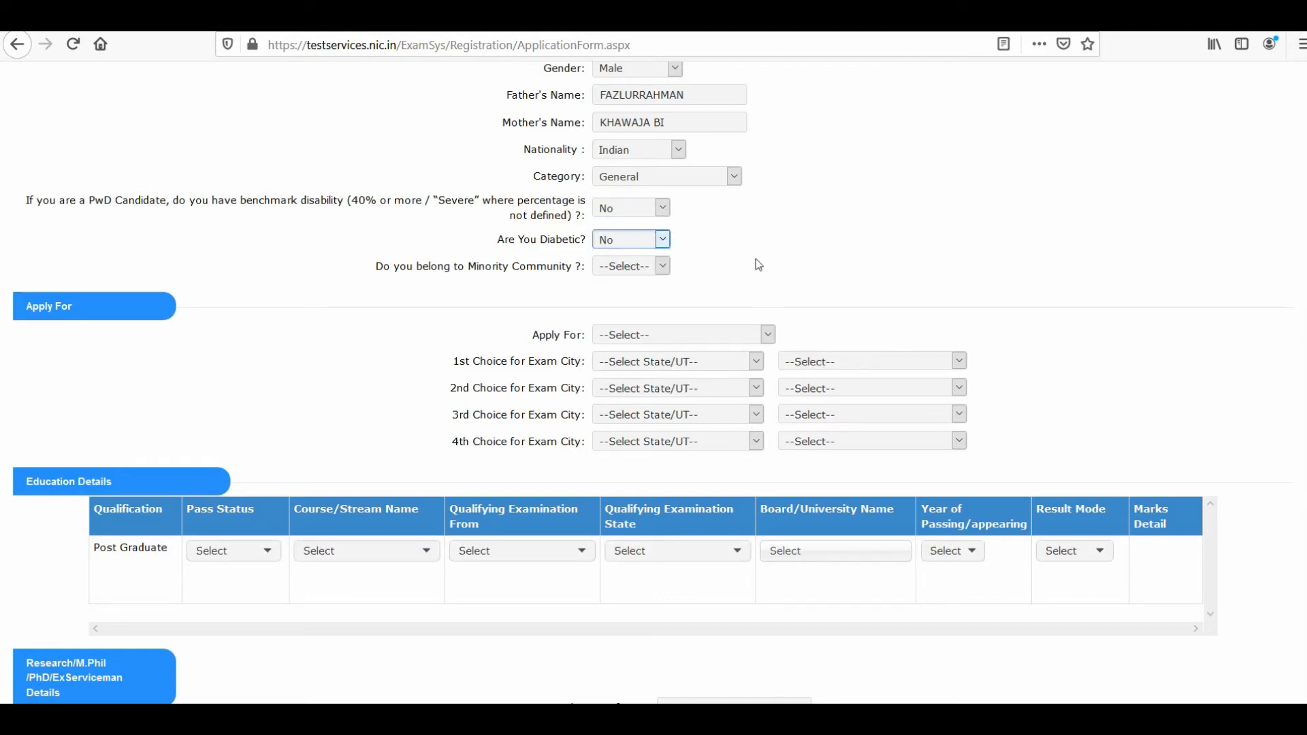
Step: Declare minority community membership as Yes and choose Muslims as the community name
{"action": "left_click", "coordinate": [644, 265]}
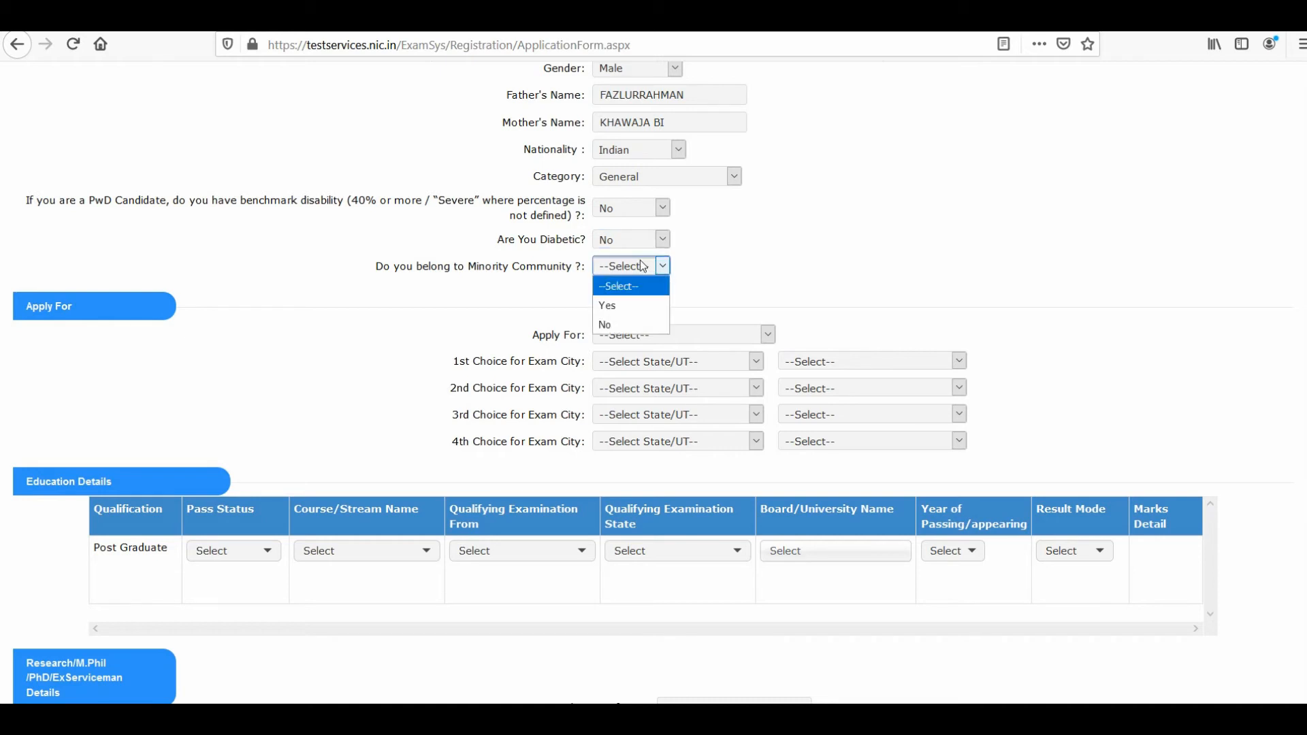
{"action": "left_click", "coordinate": [643, 307]}
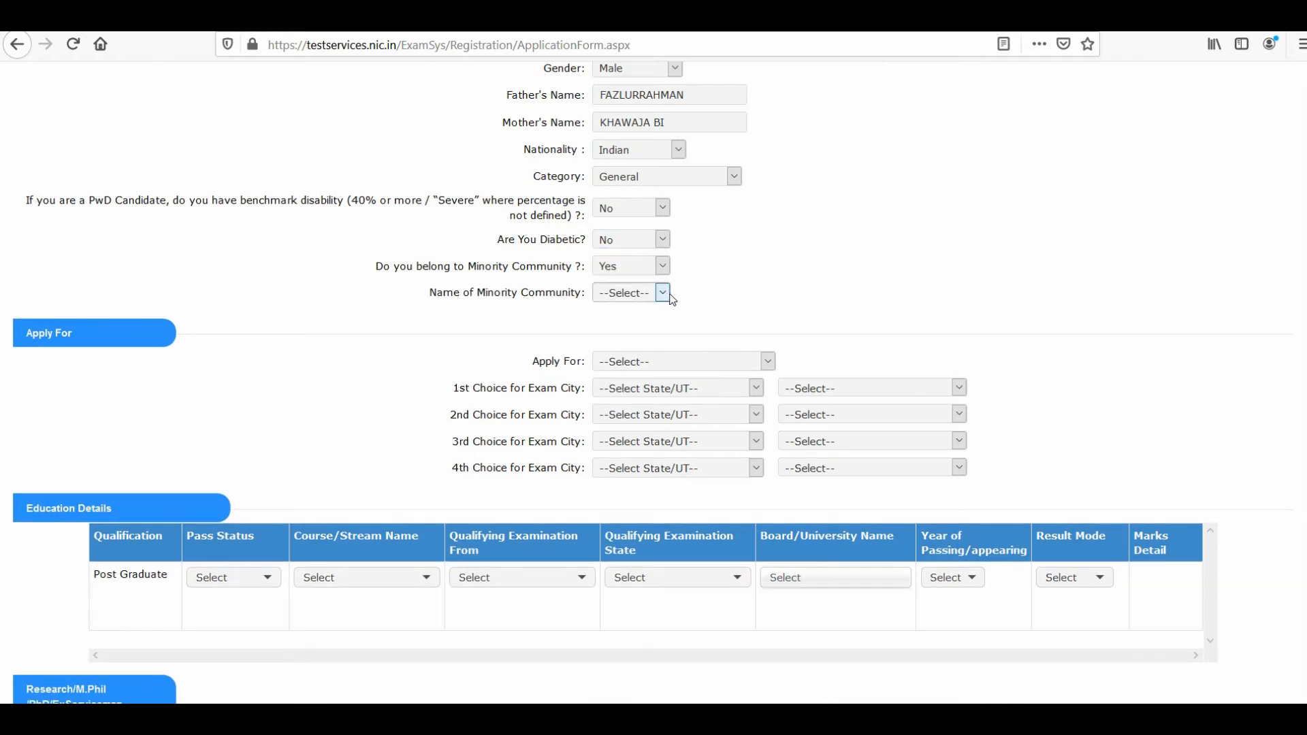
{"action": "left_click", "coordinate": [664, 294]}
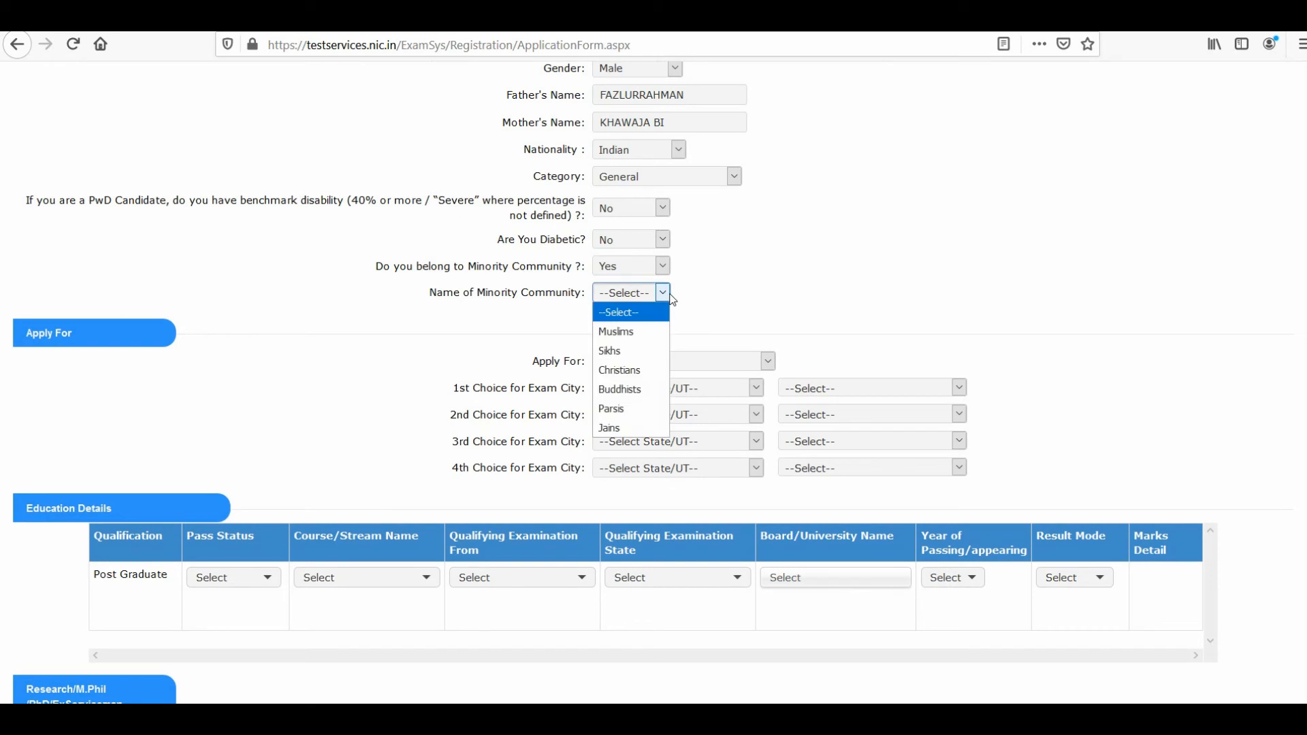
{"action": "left_click", "coordinate": [647, 329]}
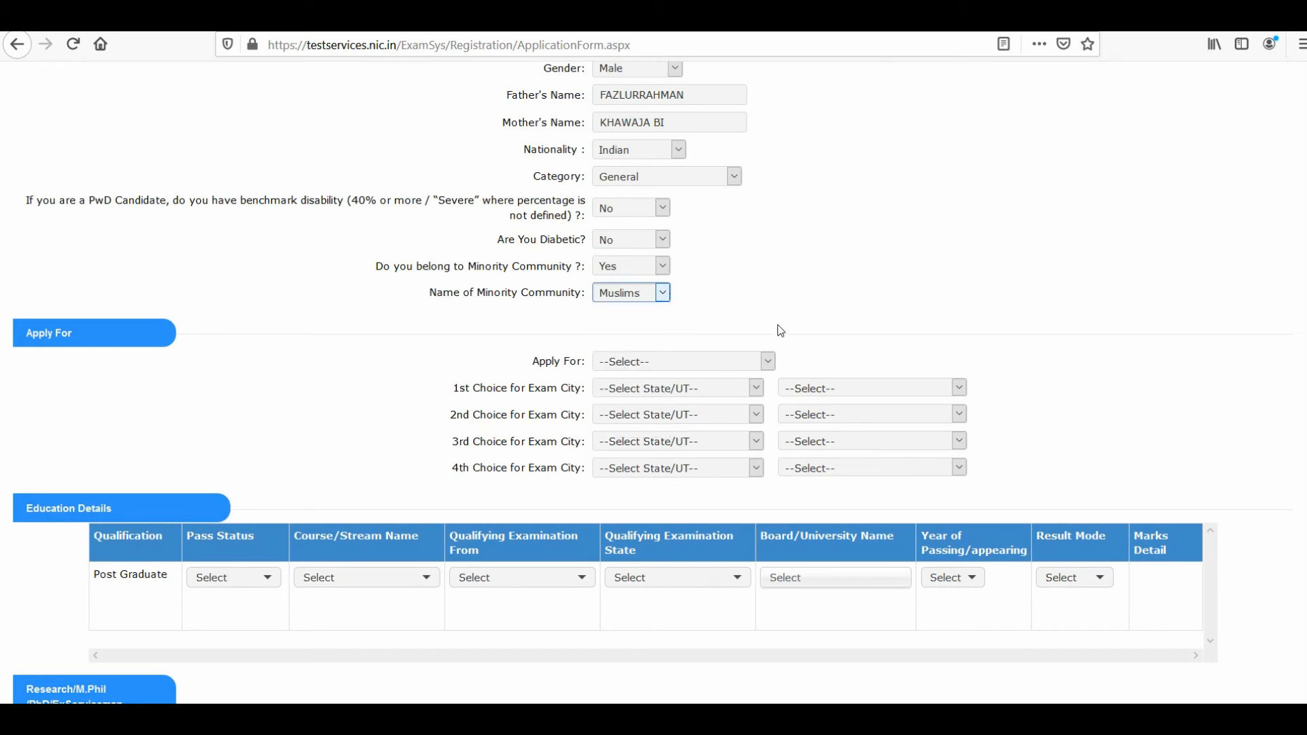
Step: Apply for JRF & ASSISTANT PROFESSOR and choose Urdu as the subject opted for NET
{"action": "left_click", "coordinate": [768, 363]}
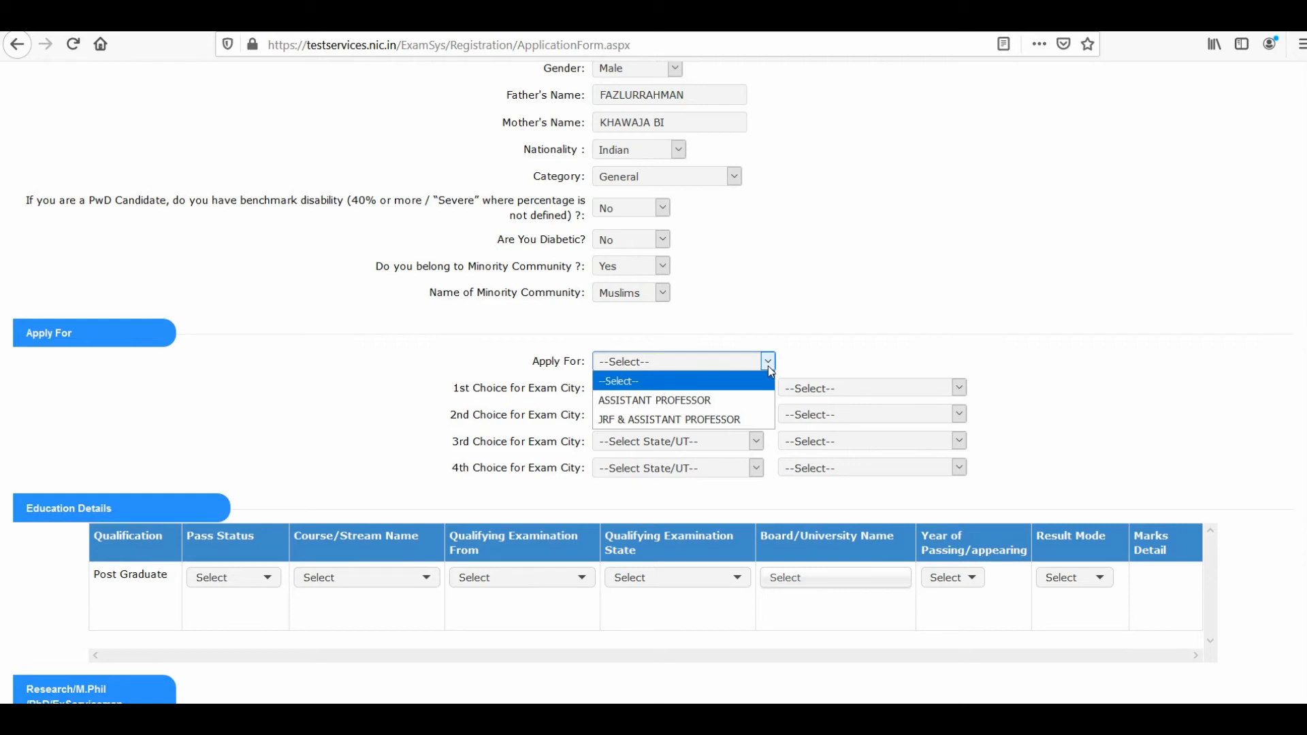
{"action": "left_click", "coordinate": [739, 420]}
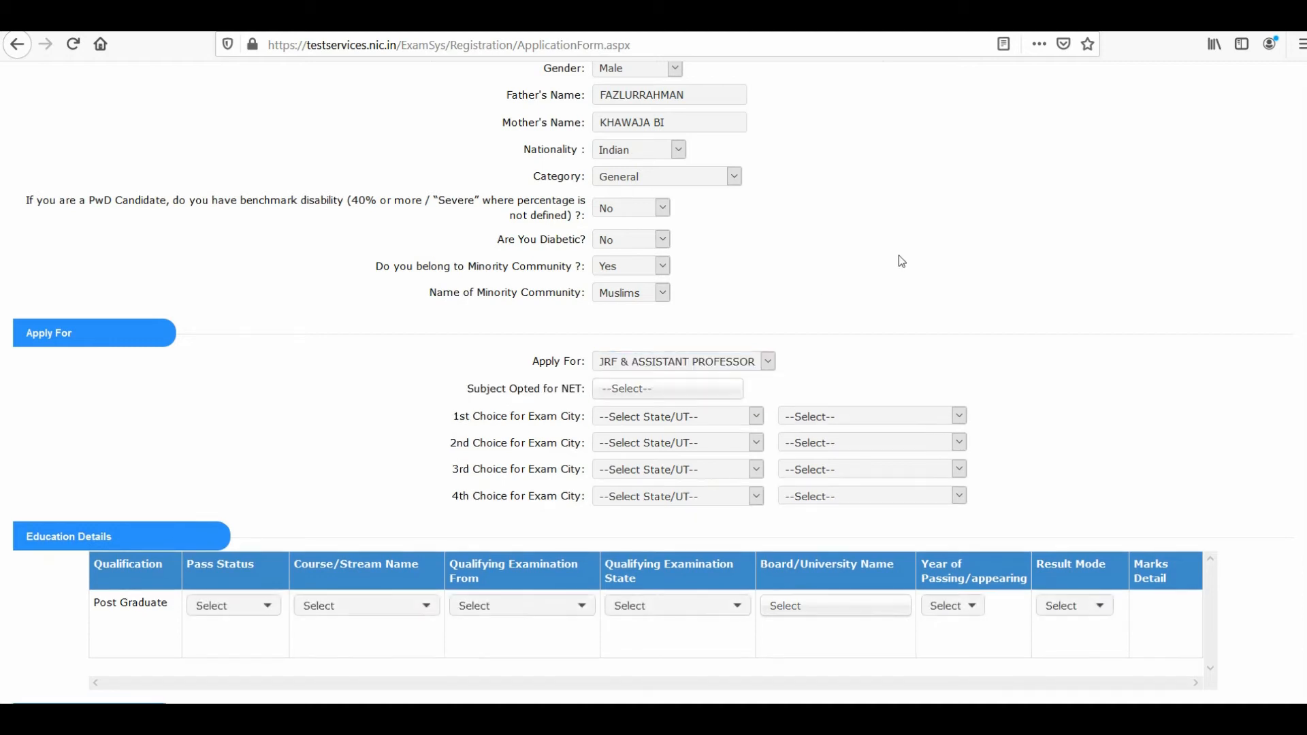
{"action": "left_click", "coordinate": [737, 395]}
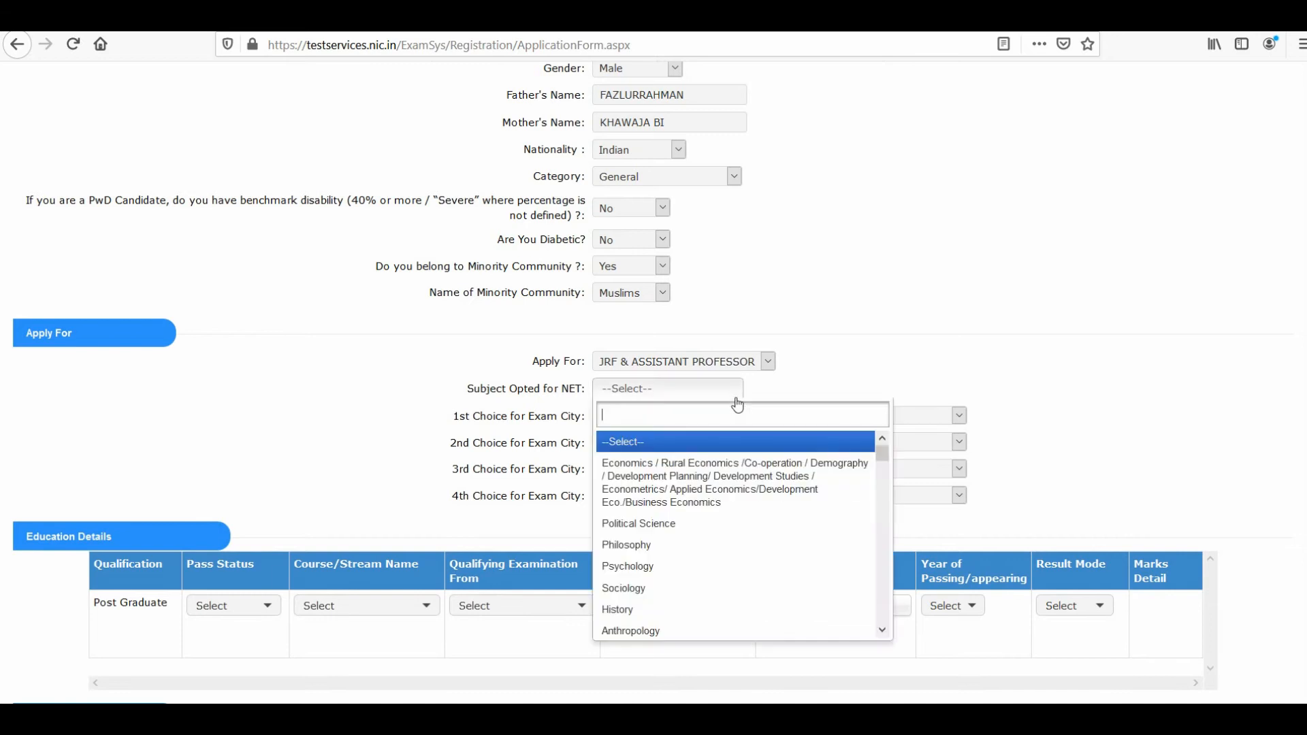
{"action": "type", "text": "URDU"}
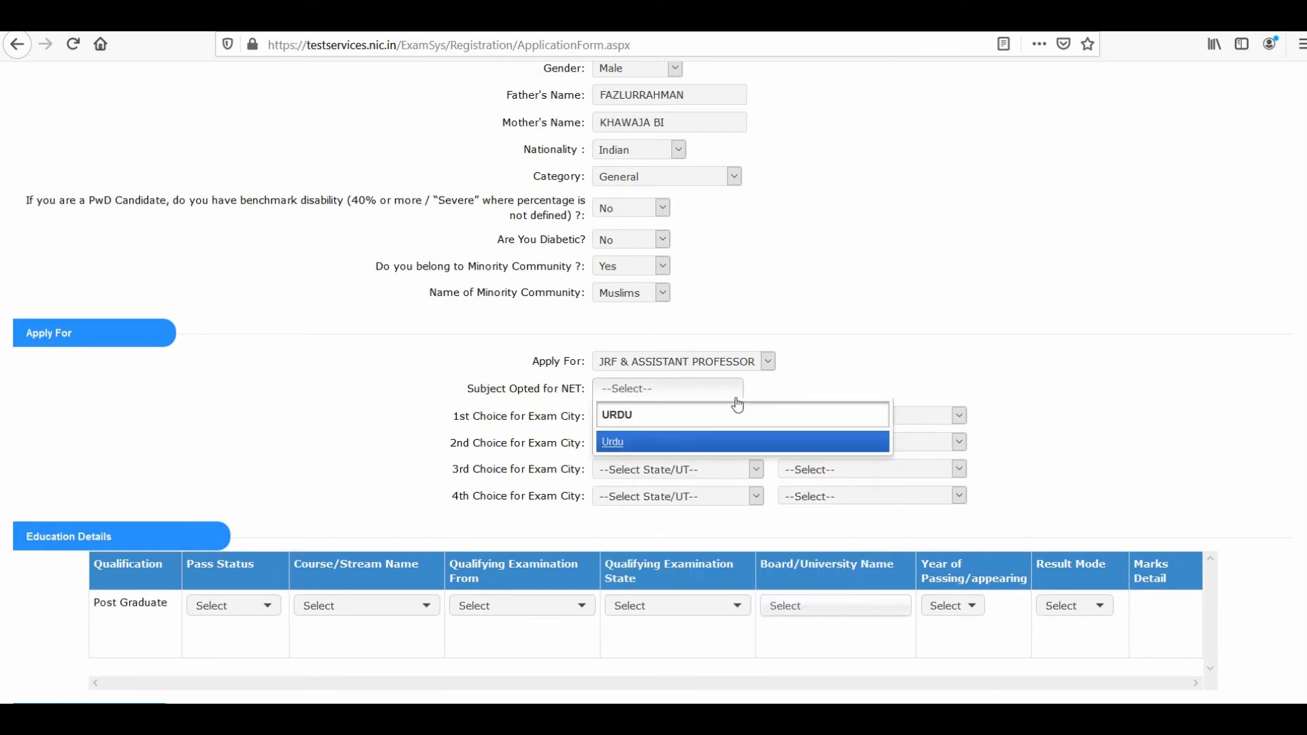
{"action": "left_click", "coordinate": [749, 442]}
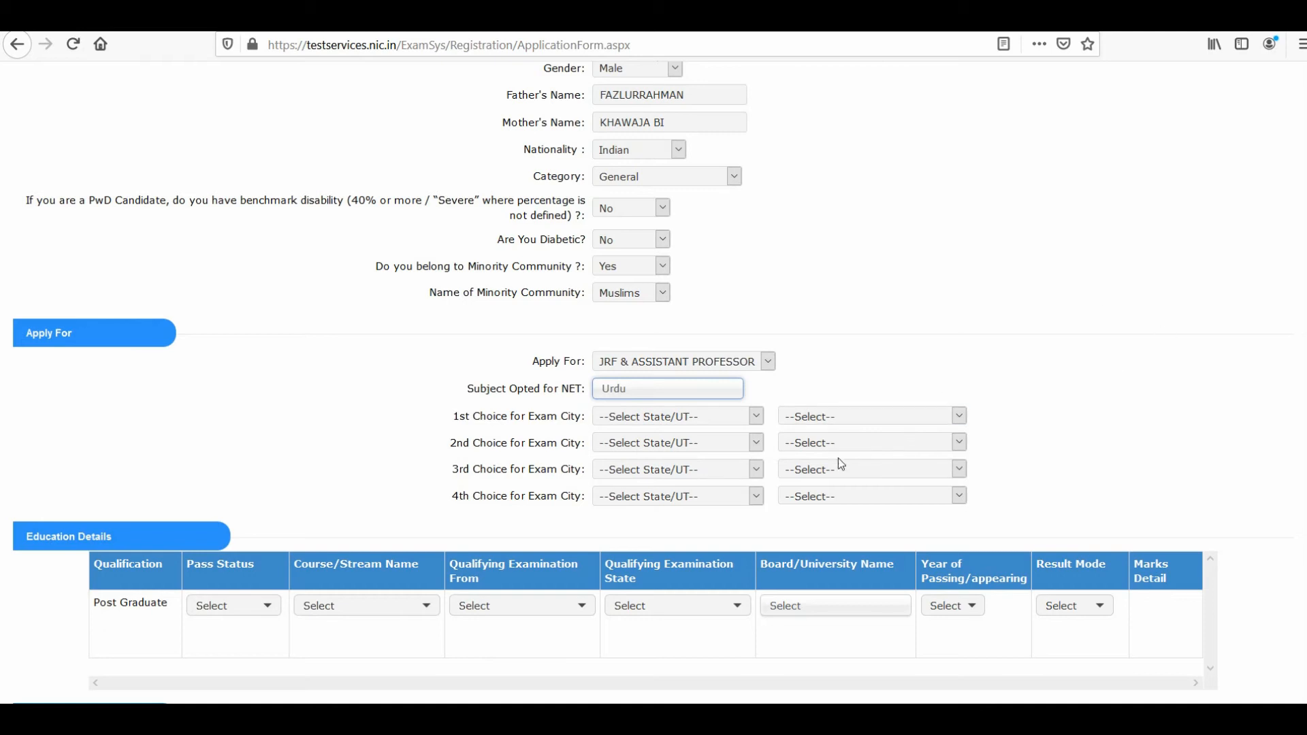
Step: Set the 1st choice for exam city to Maharashtra as the state and Dhule as the city
{"action": "left_click", "coordinate": [756, 416]}
{"action": "key", "text": "m"}
{"action": "key", "text": "m"}
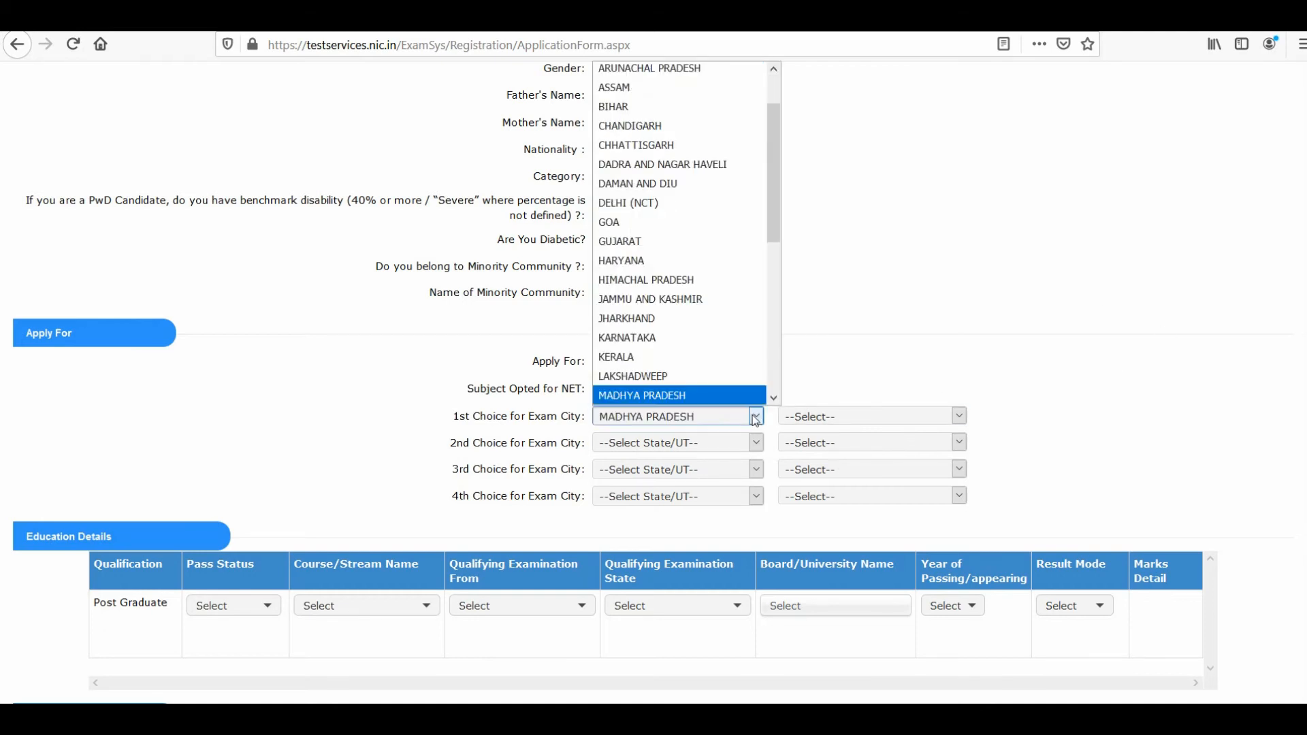
{"action": "key", "text": "Return"}
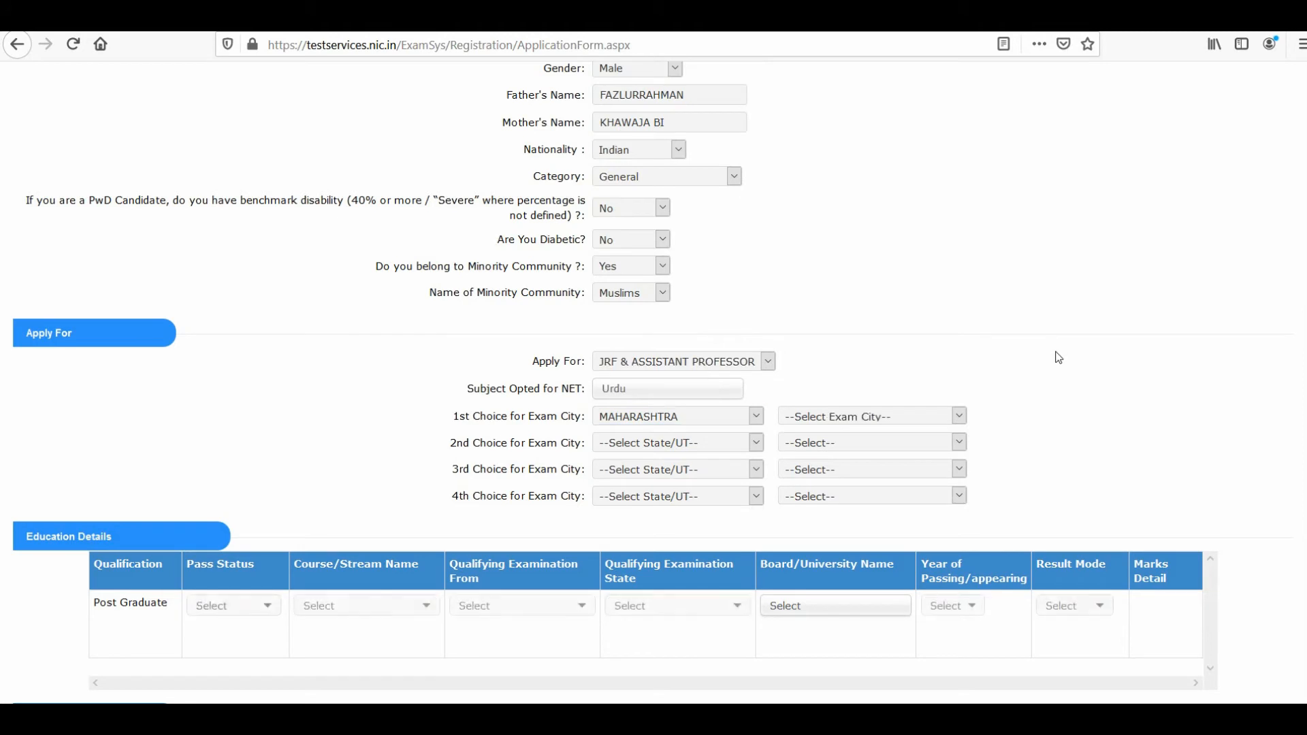
{"action": "left_click", "coordinate": [941, 417]}
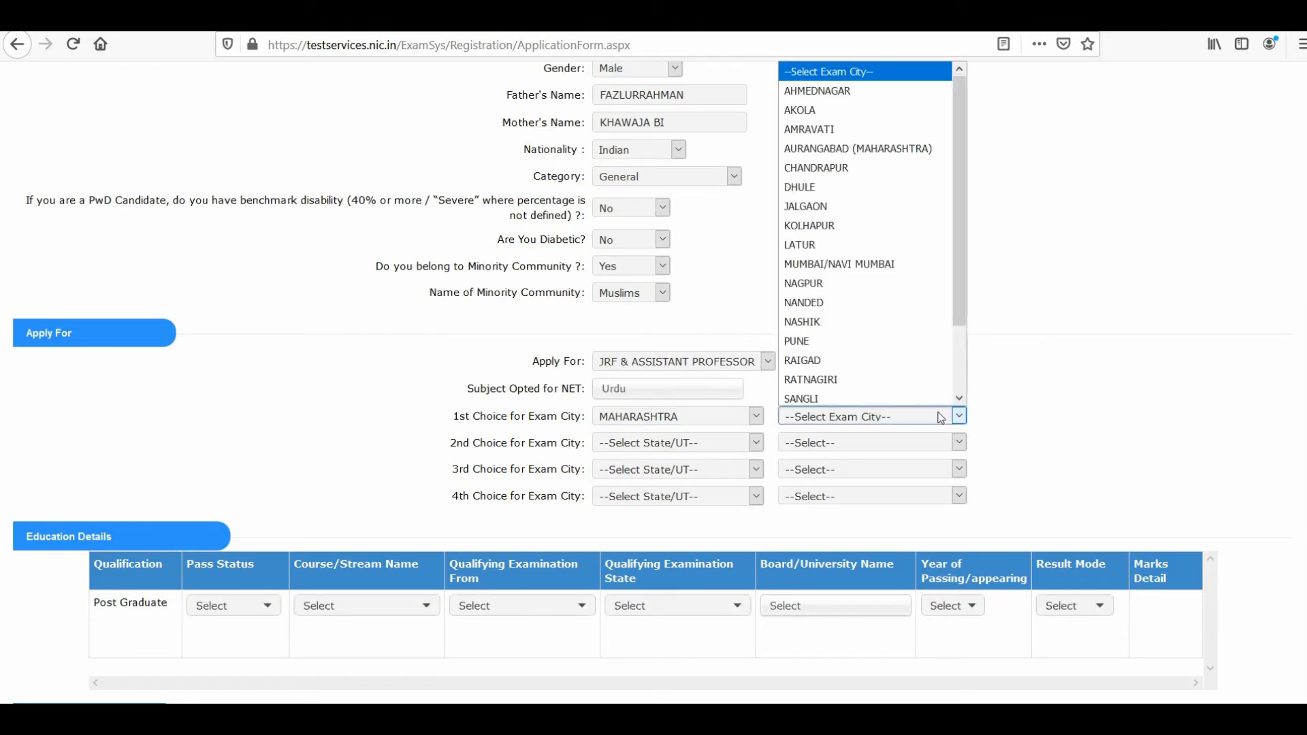
{"action": "key", "text": "d"}
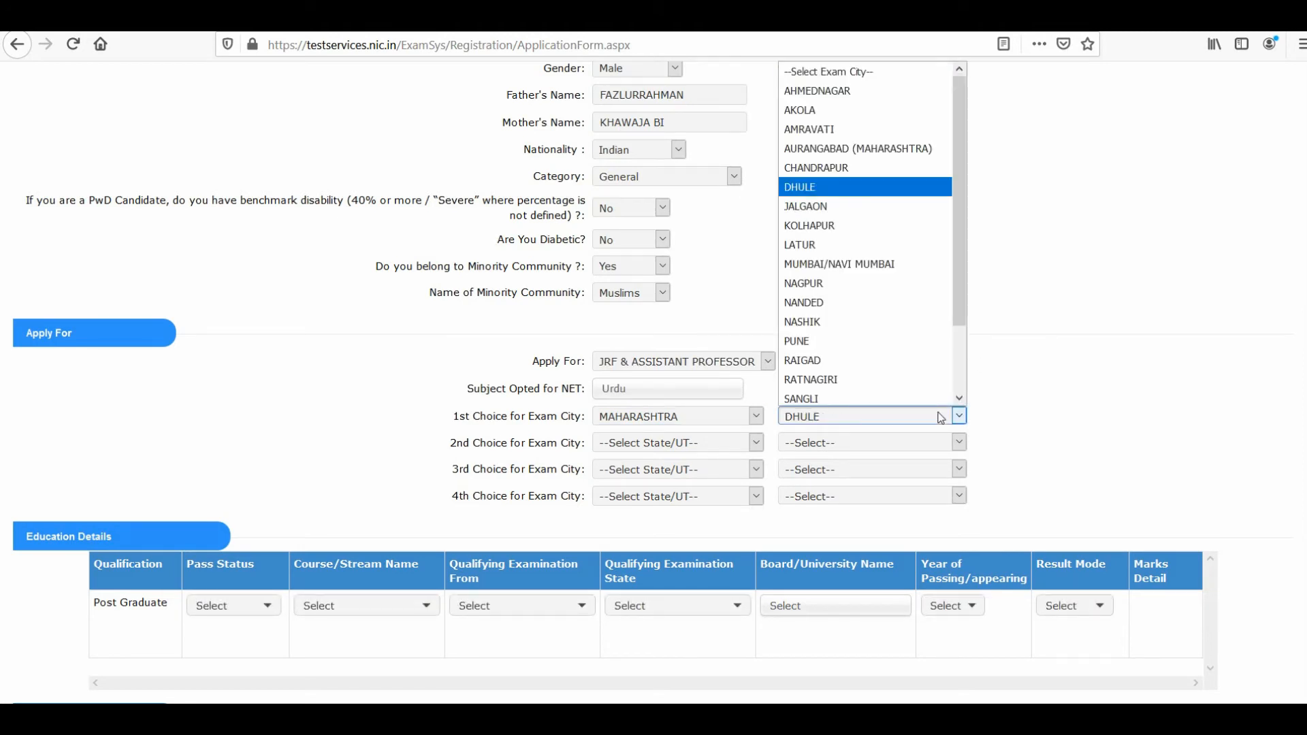
{"action": "key", "text": "Return"}
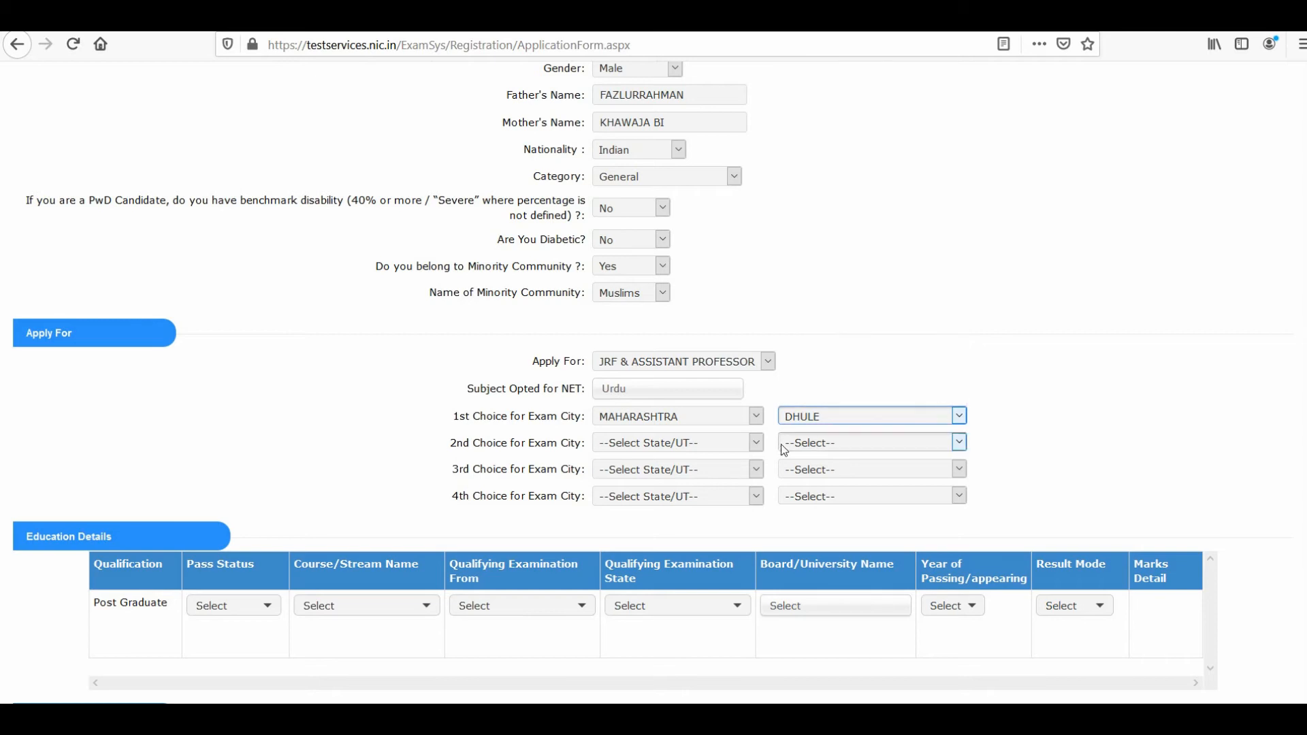
Step: Set the 2nd choice for exam city to Maharashtra as the state and Nashik as the city
{"action": "left_click", "coordinate": [758, 443]}
{"action": "key", "text": "m"}
{"action": "key", "text": "m"}
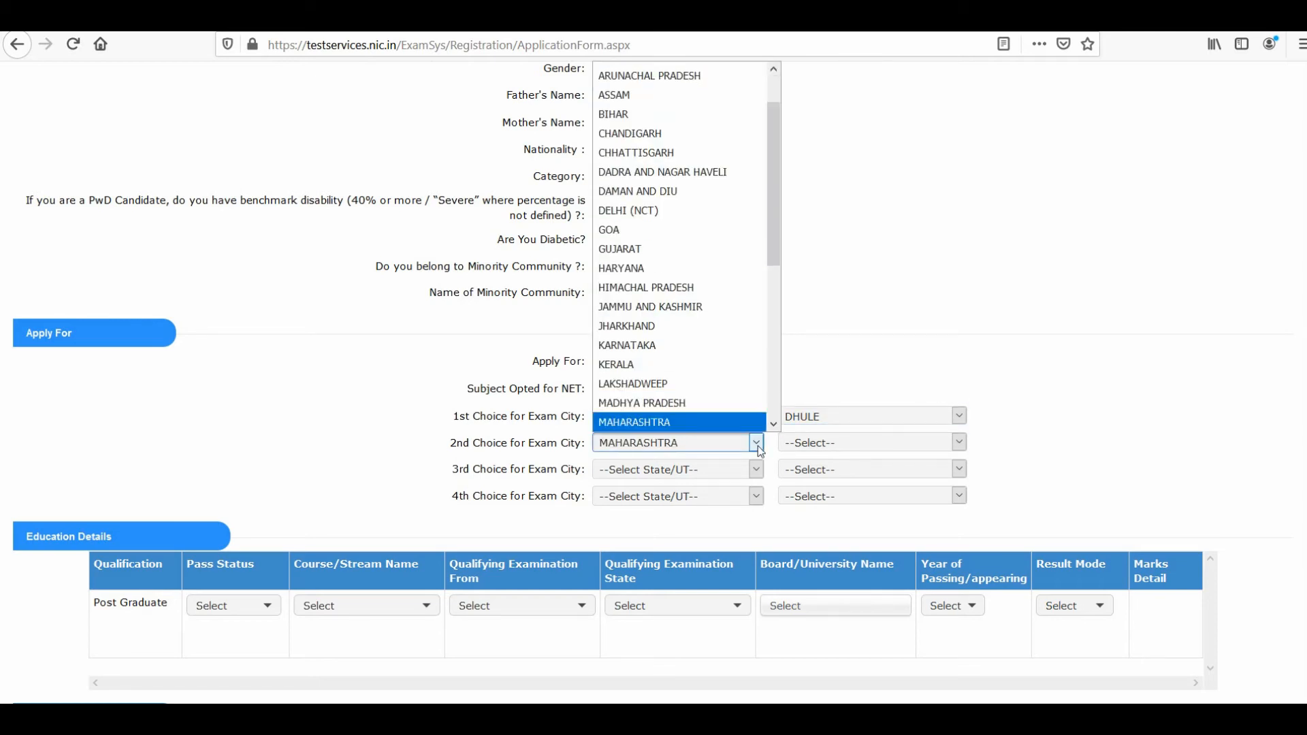
{"action": "key", "text": "Return"}
{"action": "left_click", "coordinate": [906, 444]}
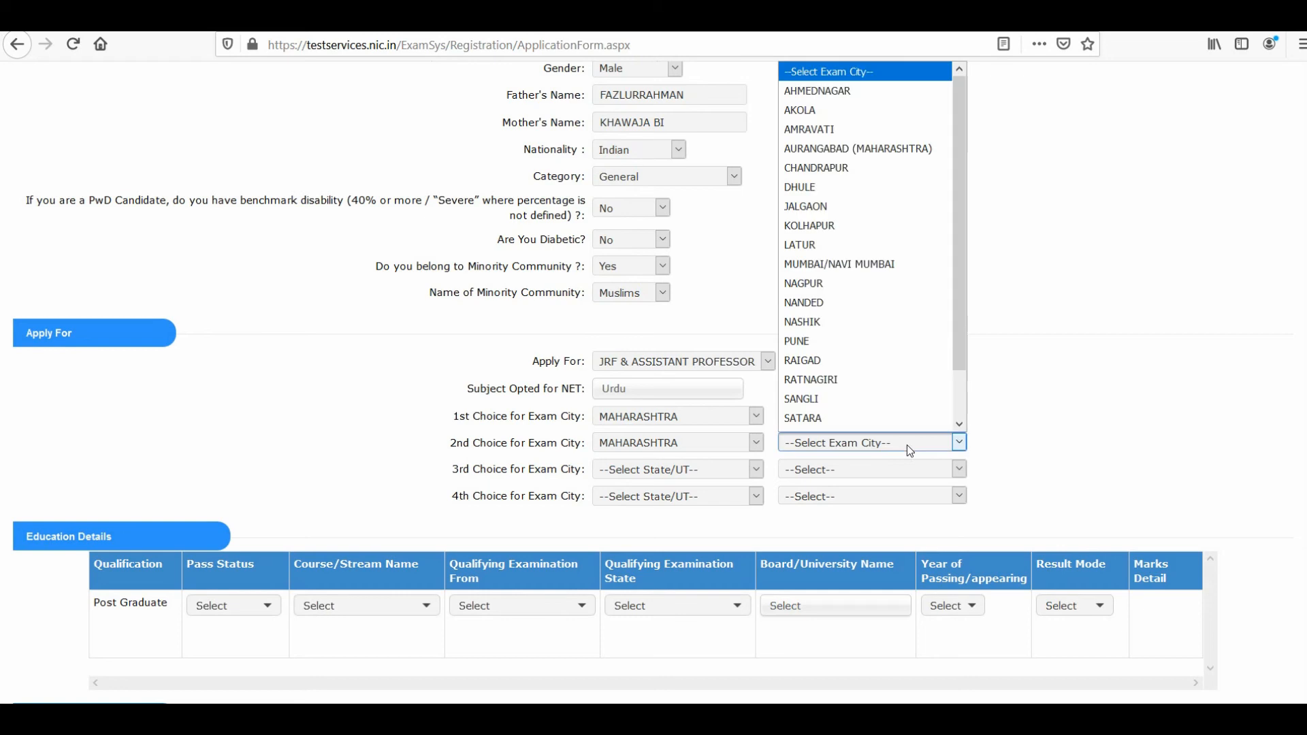
{"action": "key", "text": "n"}
{"action": "key", "text": "n"}
{"action": "key", "text": "n"}
{"action": "key", "text": "Return"}
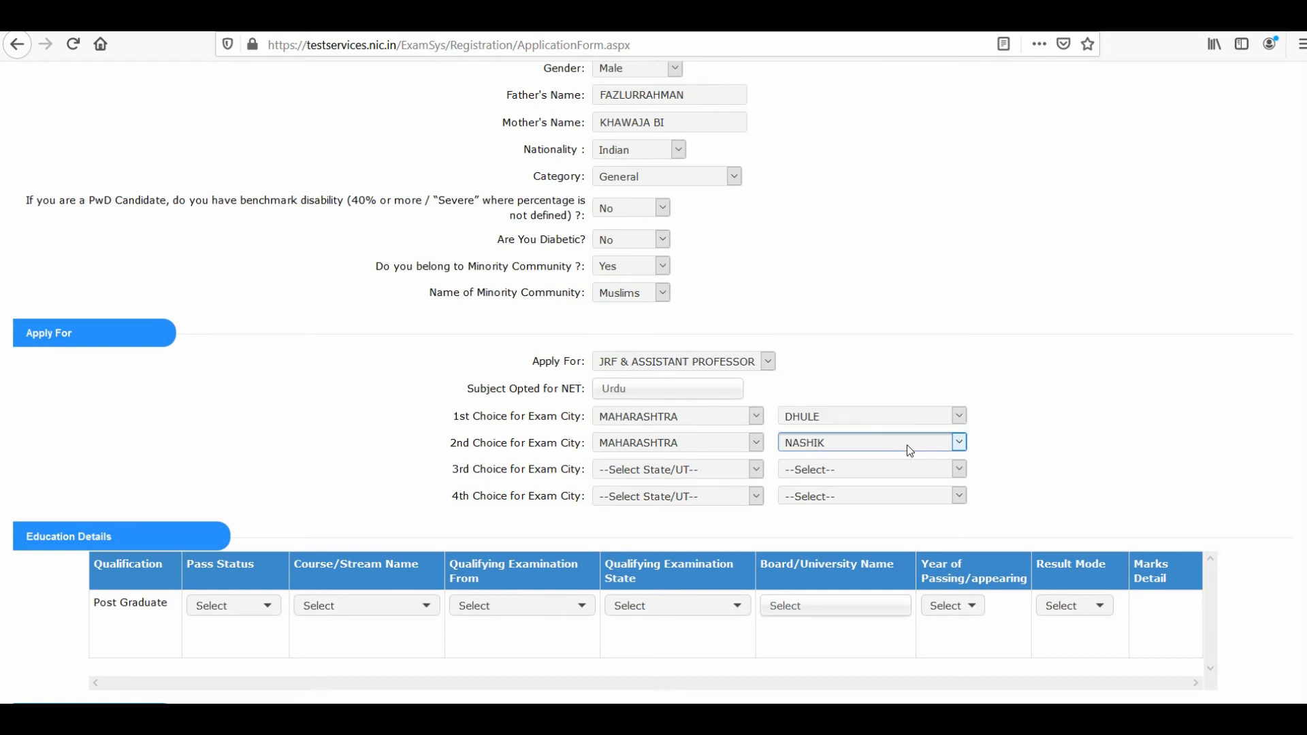
Step: Set the 3rd choice for exam city to Maharashtra as the state and Aurangabad (Maharashtra) as the city
{"action": "left_click", "coordinate": [735, 471]}
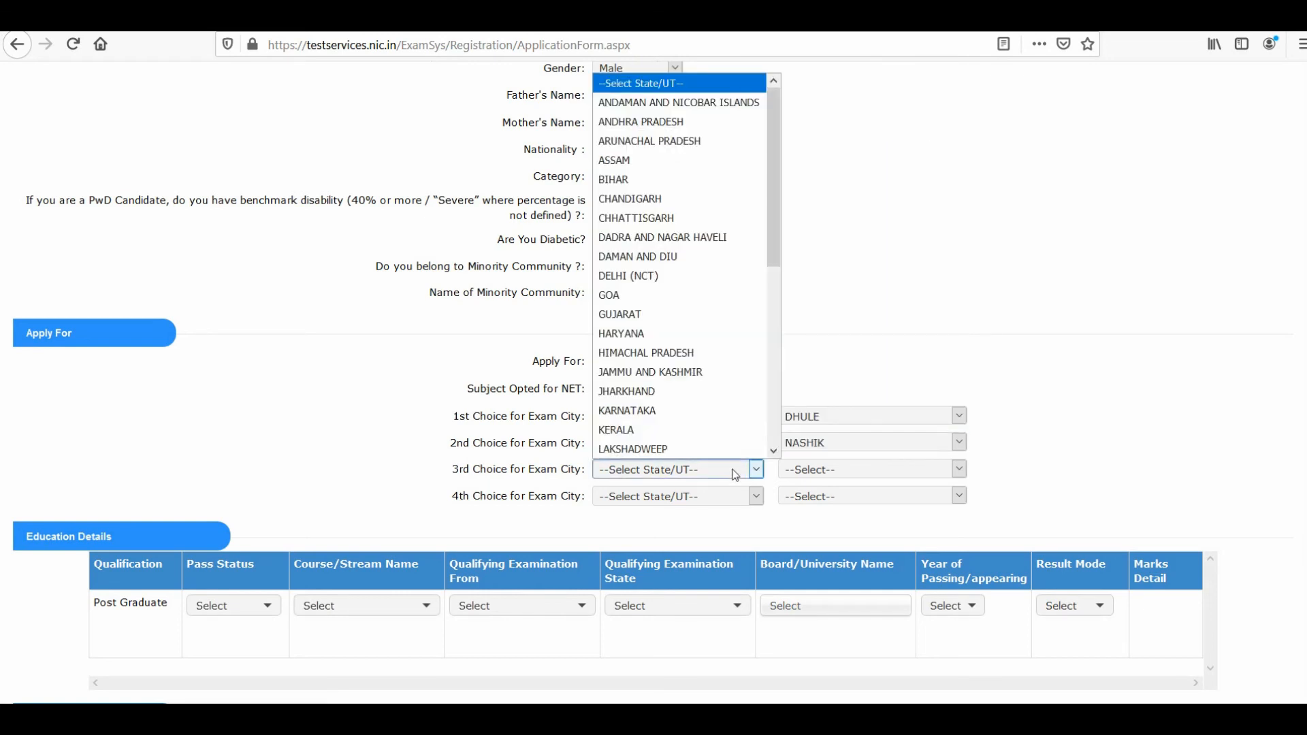
{"action": "key", "text": "m"}
{"action": "key", "text": "m"}
{"action": "key", "text": "Return"}
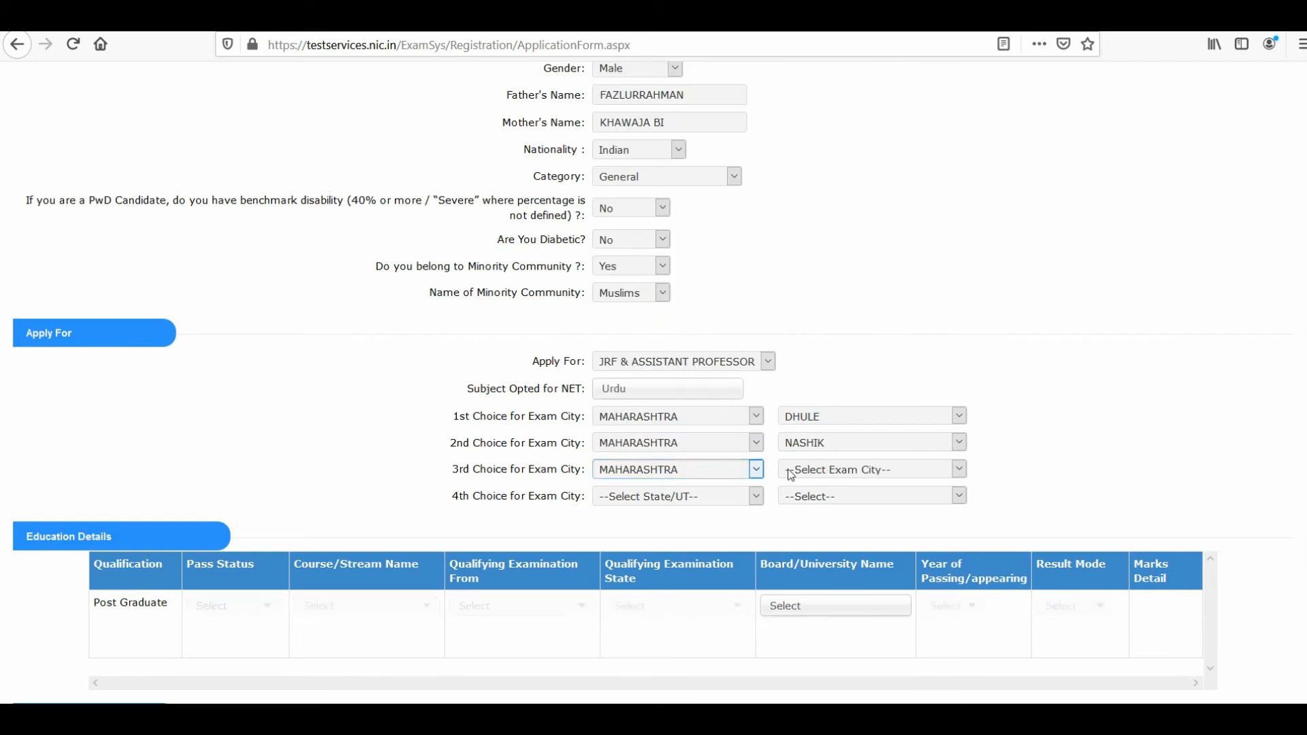
{"action": "left_click", "coordinate": [831, 474]}
{"action": "key", "text": "a"}
{"action": "key", "text": "u"}
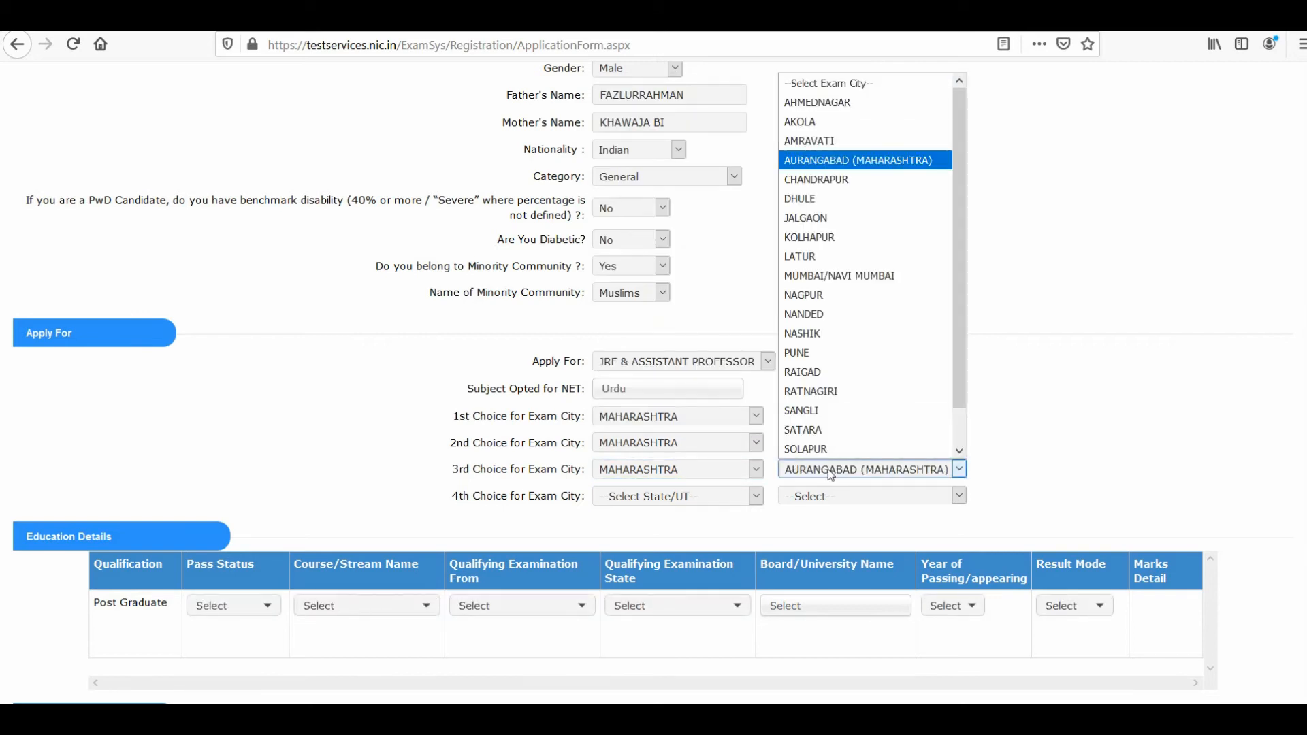
{"action": "key", "text": "Return"}
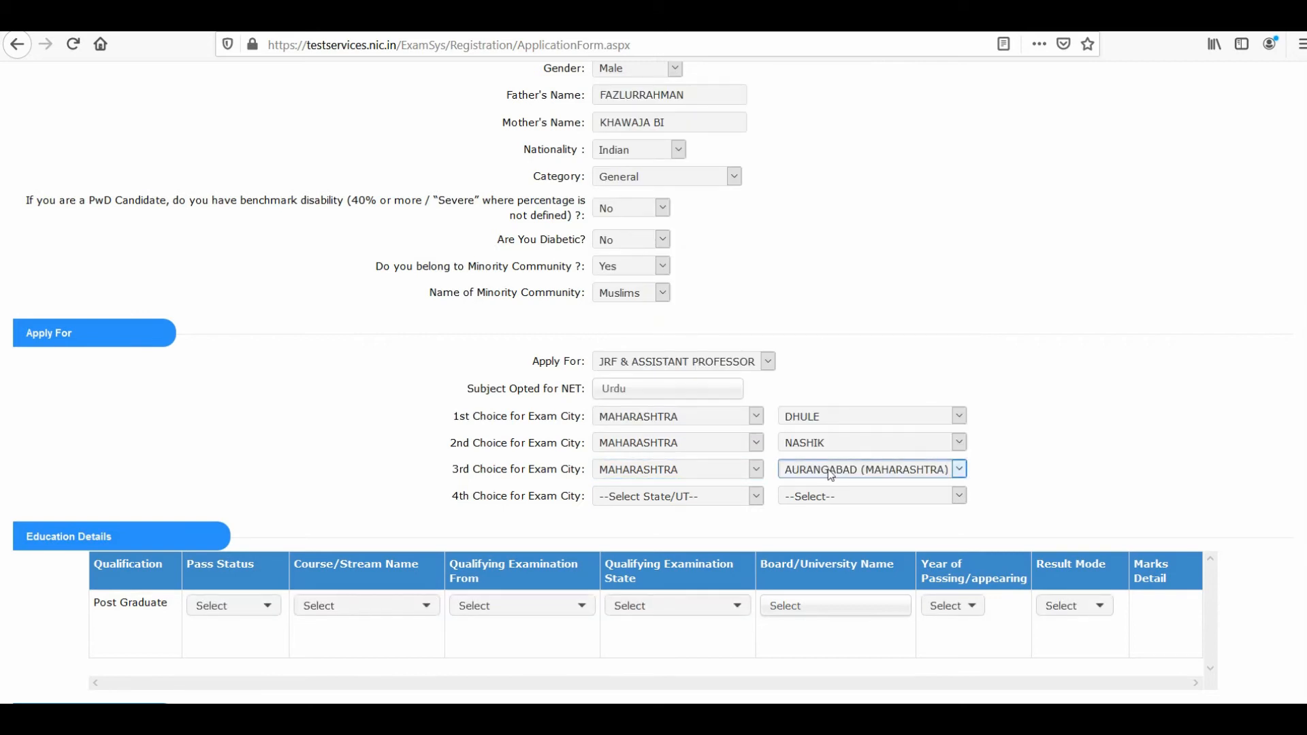
Step: Set the 4th choice for exam city to Maharashtra as the state and Mumbai/Navi Mumbai as the city
{"action": "left_click", "coordinate": [735, 497]}
{"action": "key", "text": "m"}
{"action": "key", "text": "Return"}
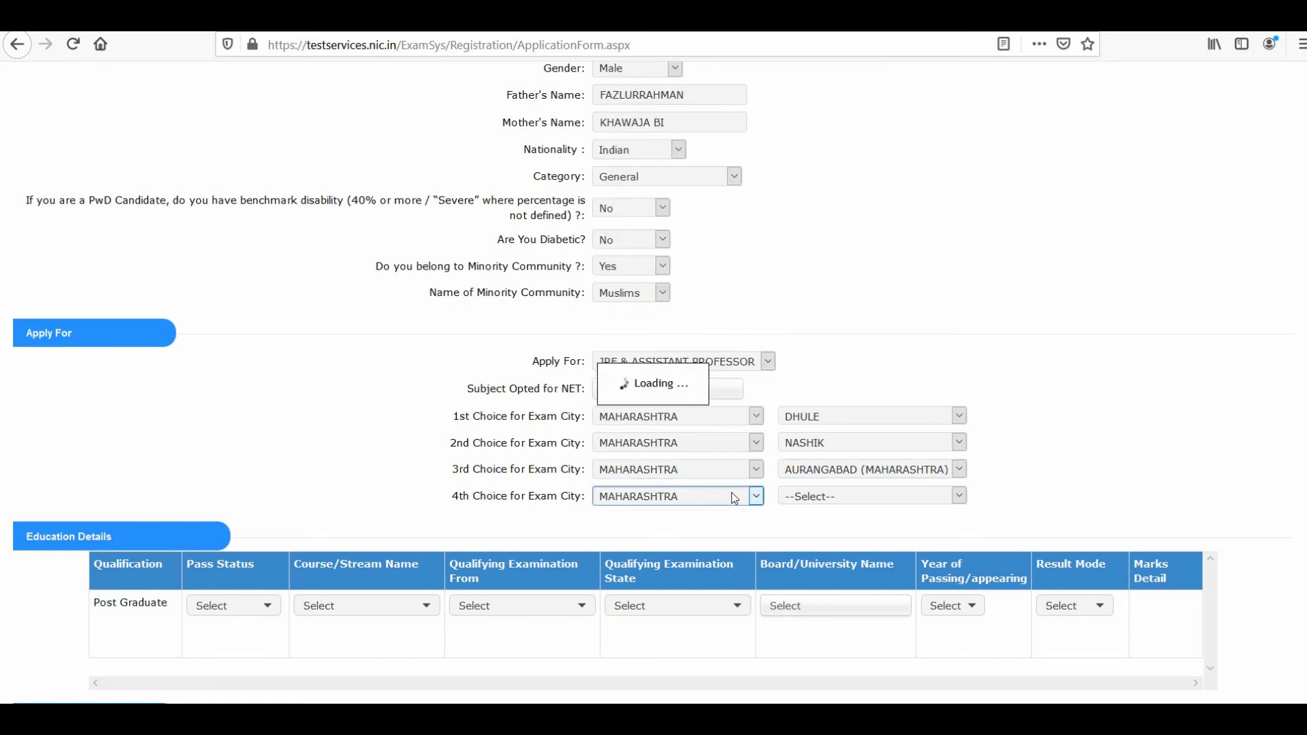
{"action": "left_click", "coordinate": [910, 502]}
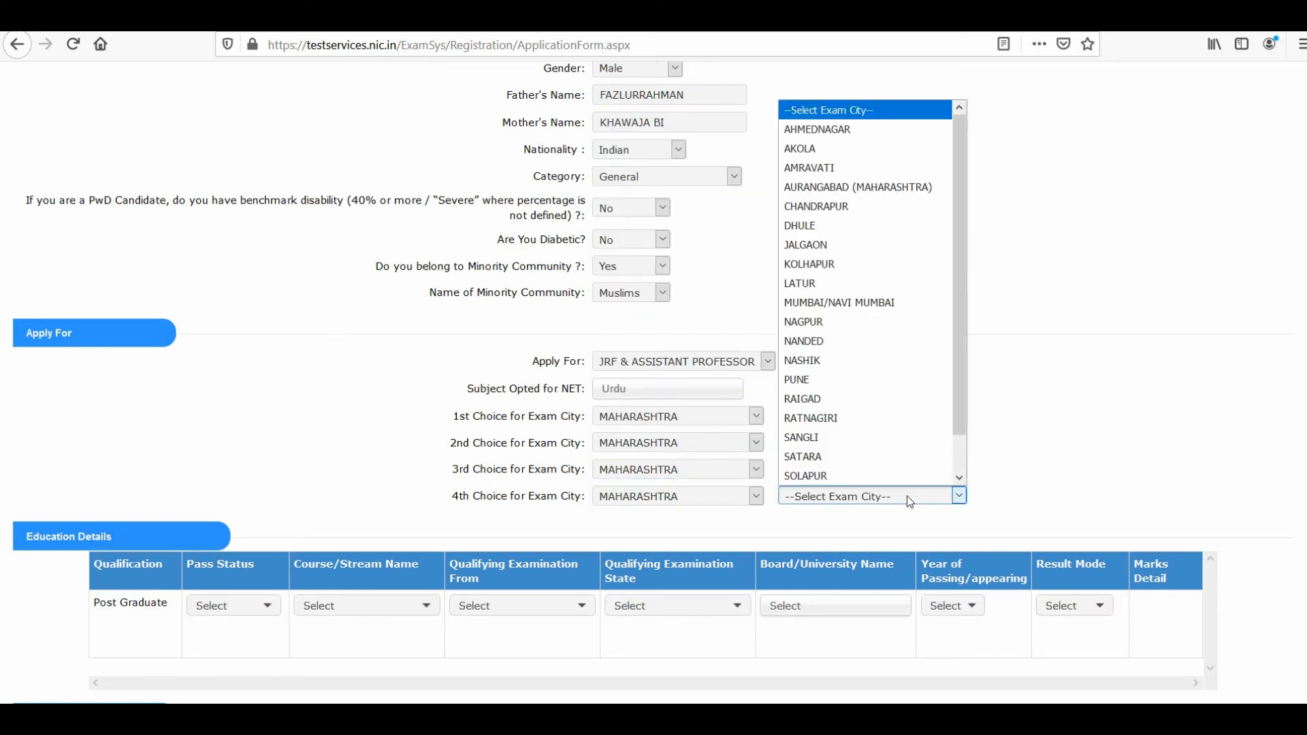
{"action": "key", "text": "m"}
{"action": "key", "text": "Return"}
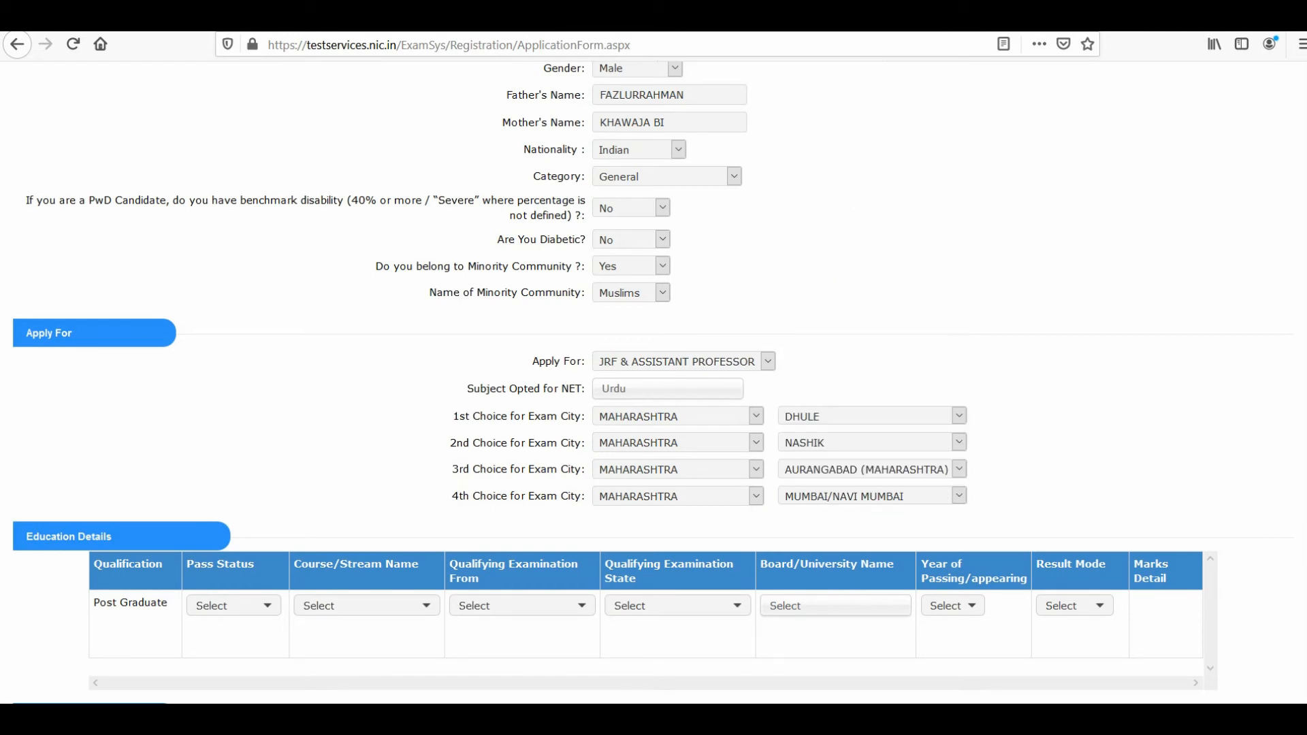
Step: In the Post Graduate education details, set the pass status to Passed and the course to Master of Arts (MA)
{"action": "scroll", "coordinate": [614, 383], "scroll_direction": "down", "scroll_amount": 5}
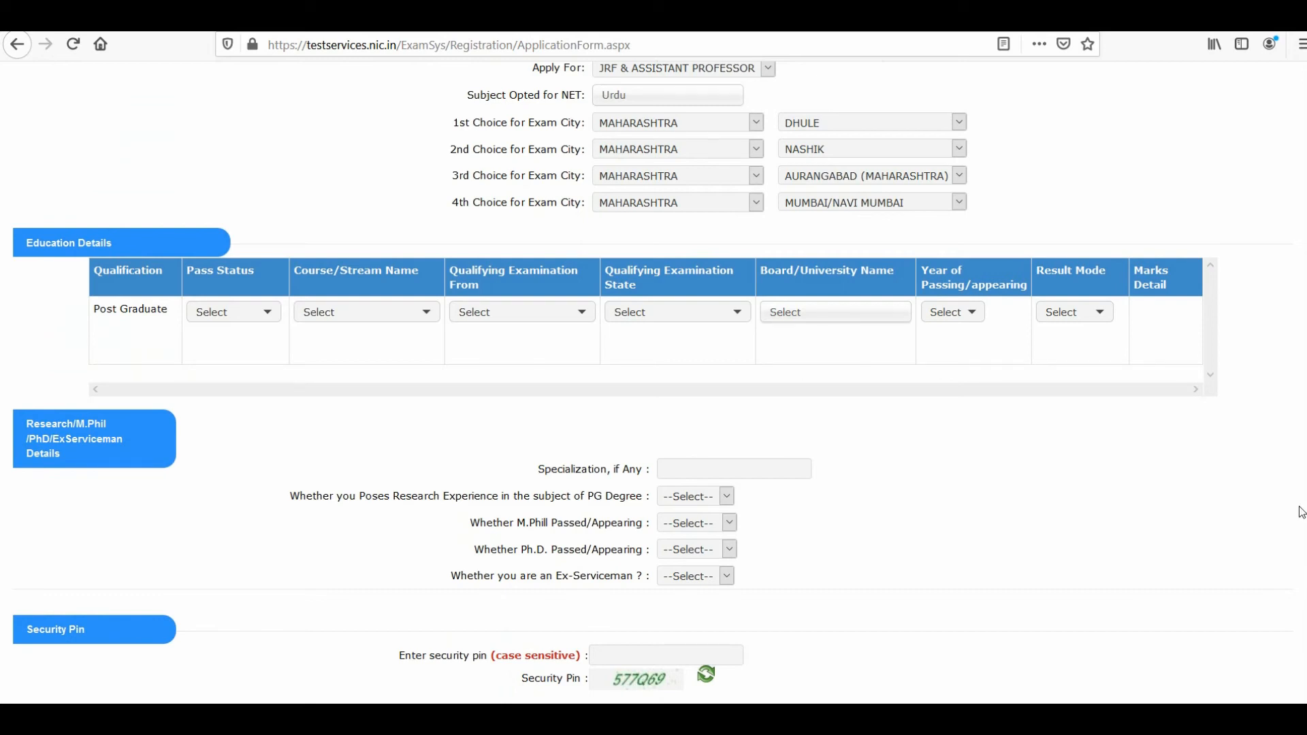
{"action": "left_click", "coordinate": [266, 323]}
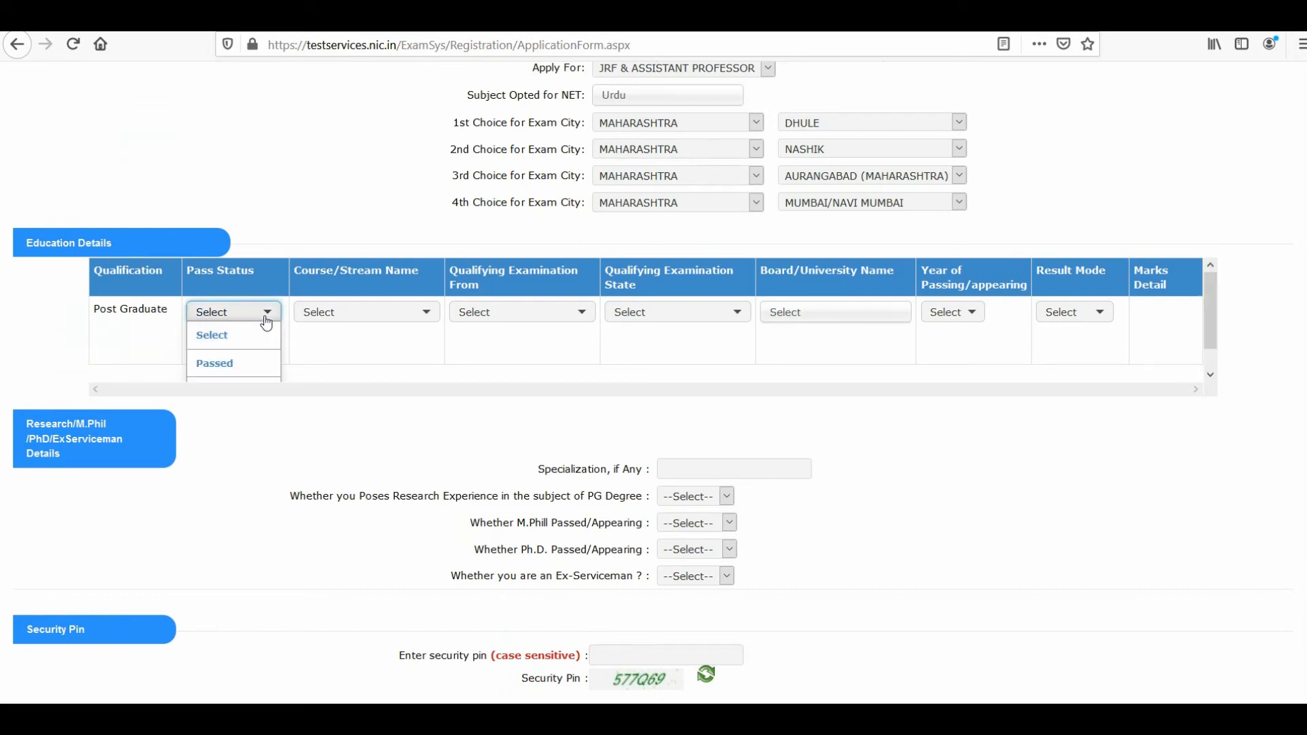
{"action": "left_click", "coordinate": [244, 364]}
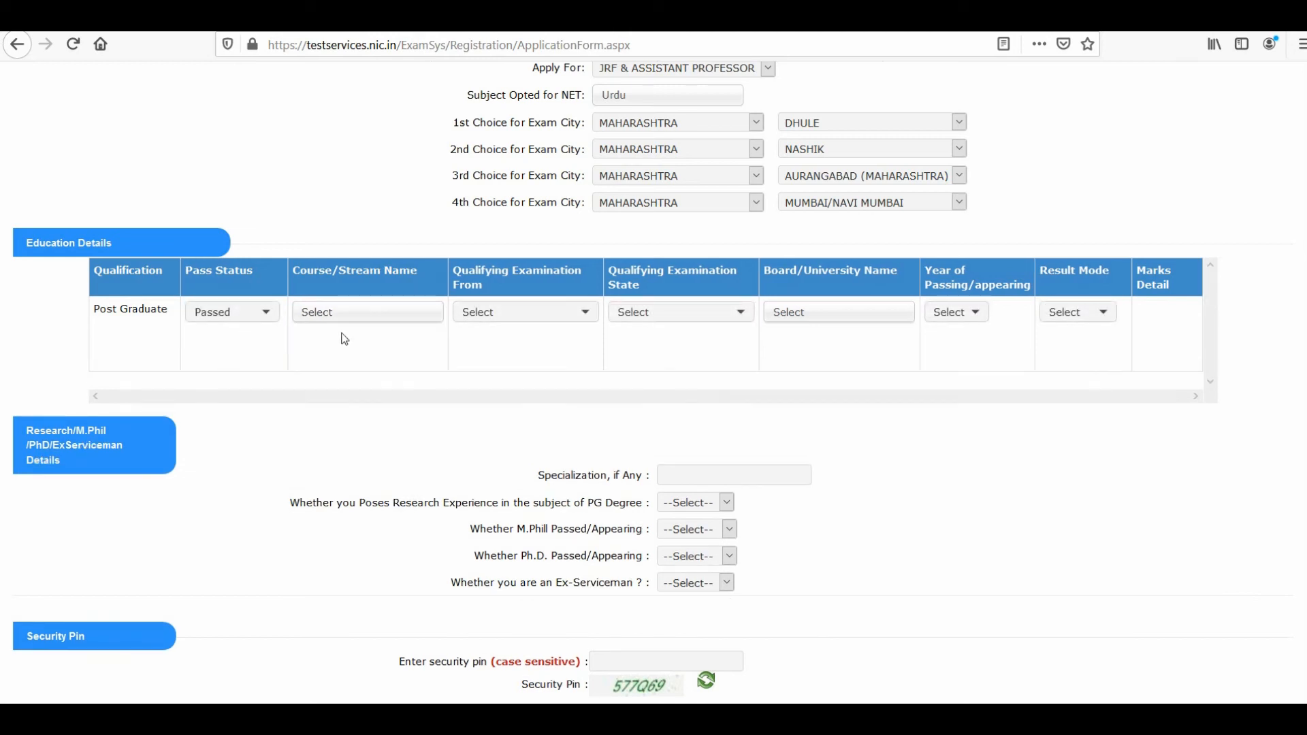
{"action": "left_click", "coordinate": [377, 325]}
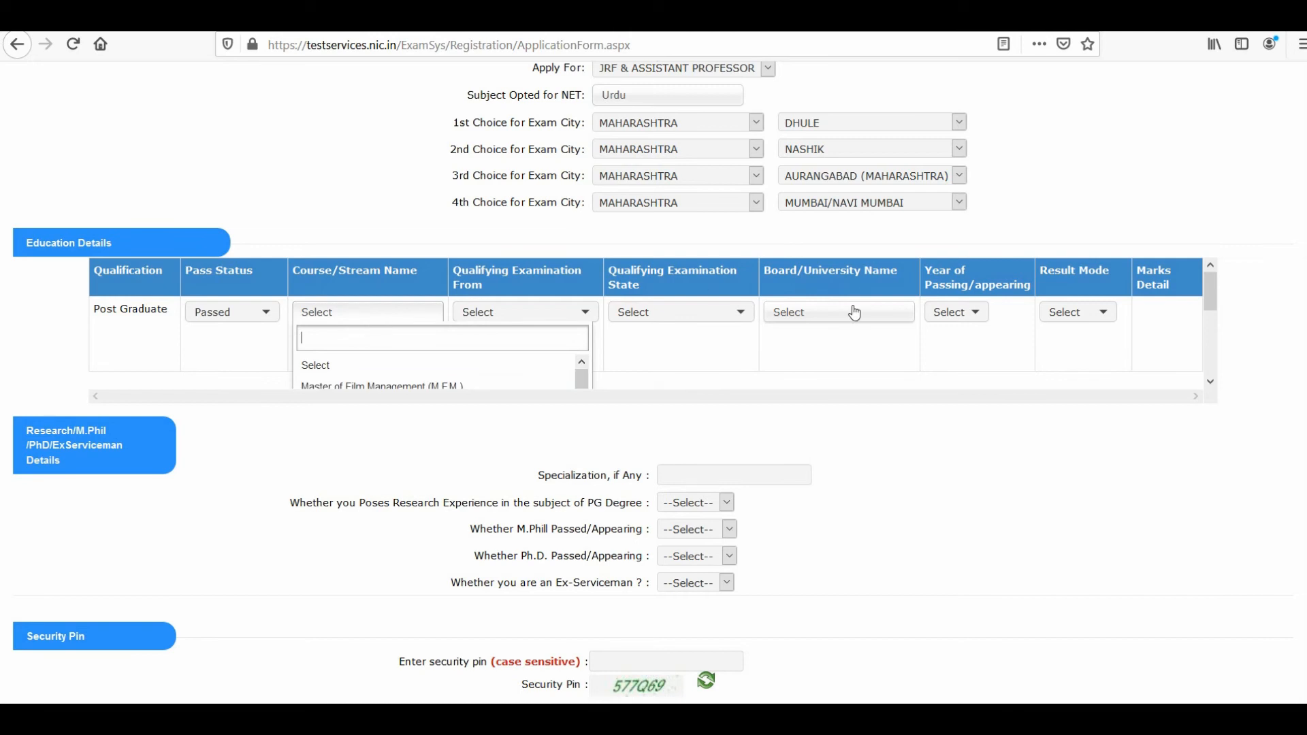
{"action": "left_click_drag", "start_coordinate": [1217, 291], "coordinate": [1218, 314]}
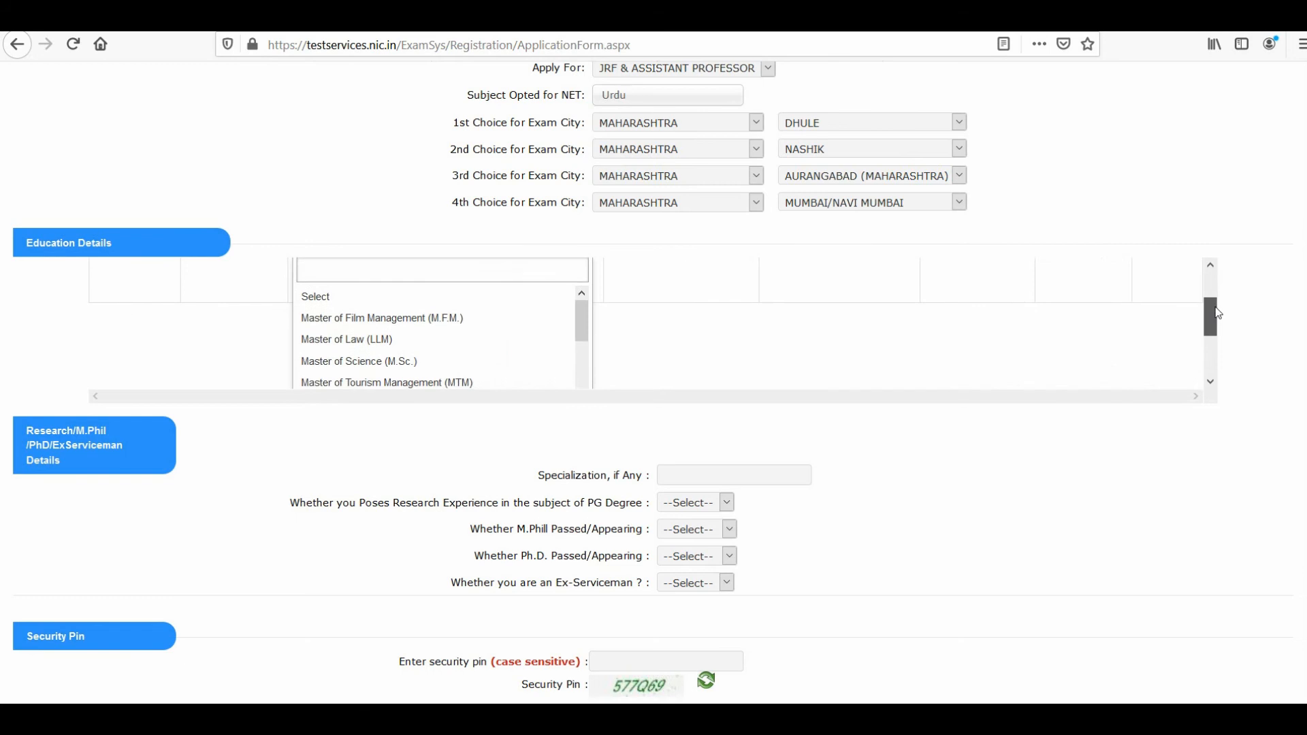
{"action": "left_click_drag", "start_coordinate": [588, 317], "coordinate": [588, 339]}
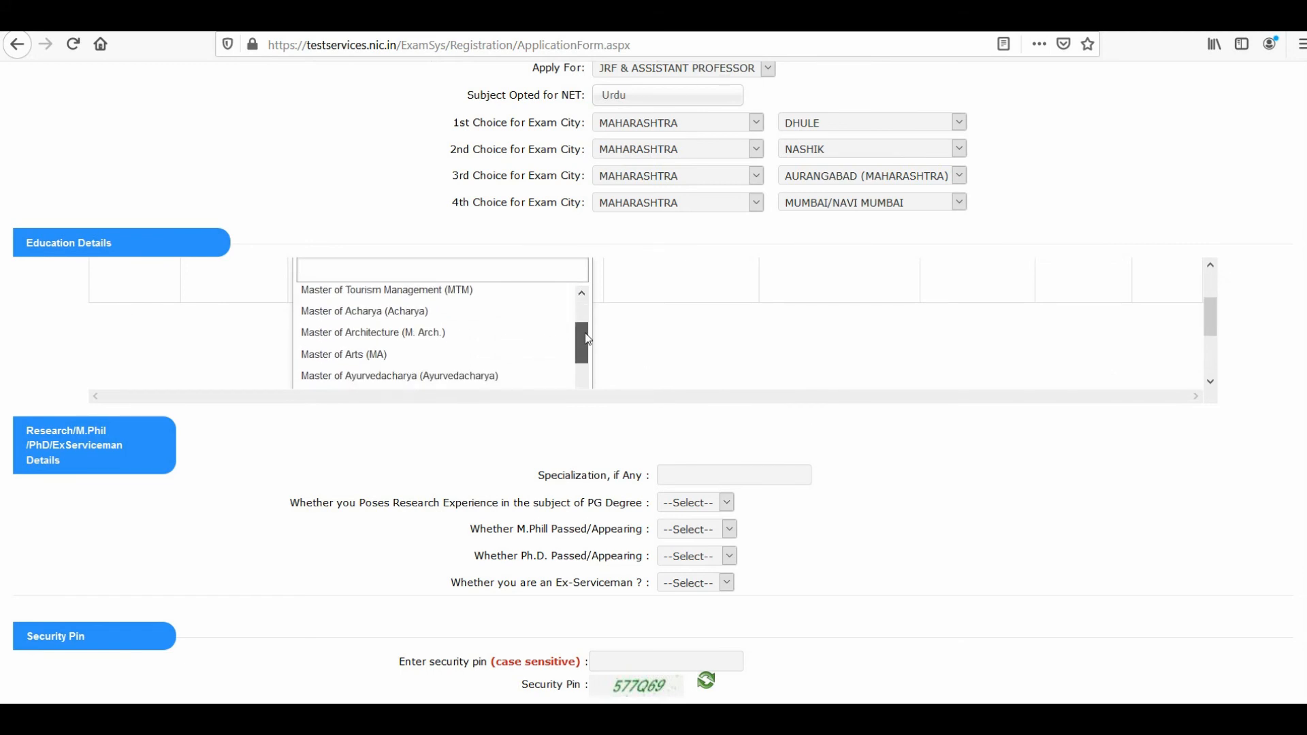
{"action": "left_click", "coordinate": [500, 355]}
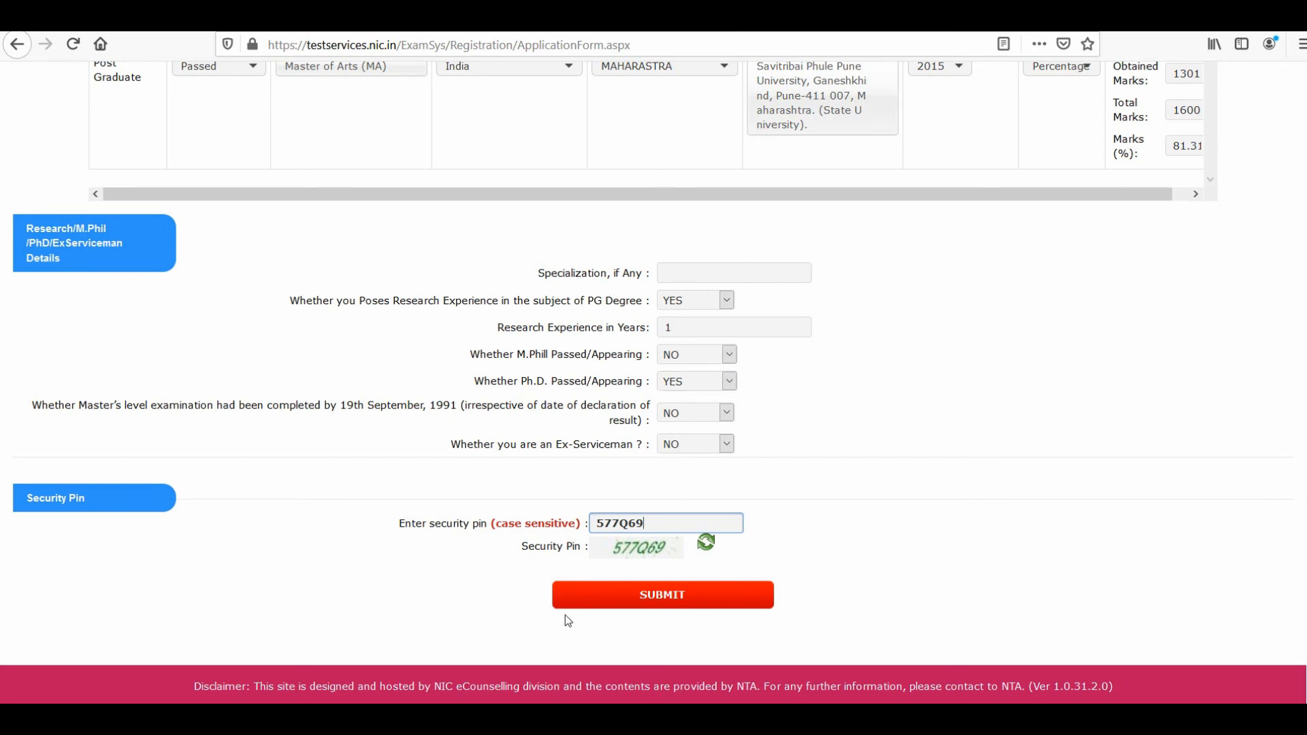
Step: Submit the completed application form for review, agree to the declaration and confirm the final submission
{"action": "left_click", "coordinate": [608, 605]}
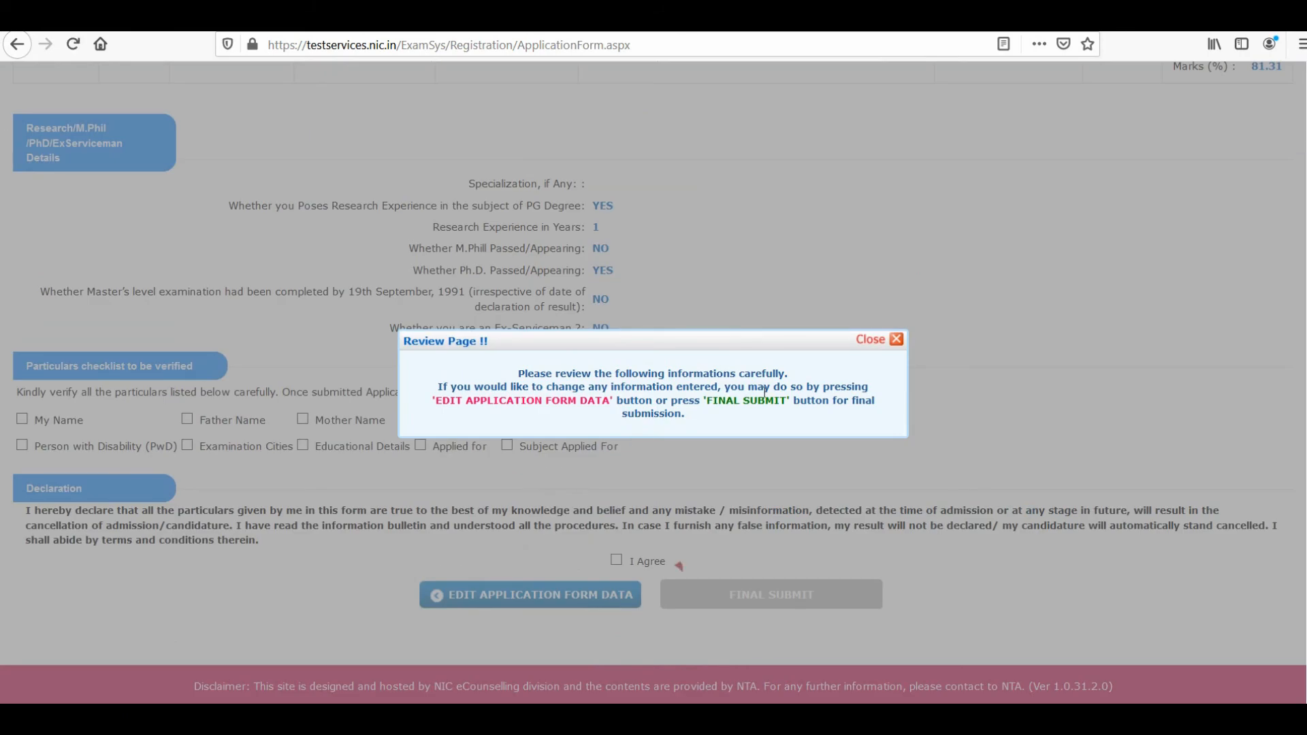
{"action": "left_click", "coordinate": [871, 342]}
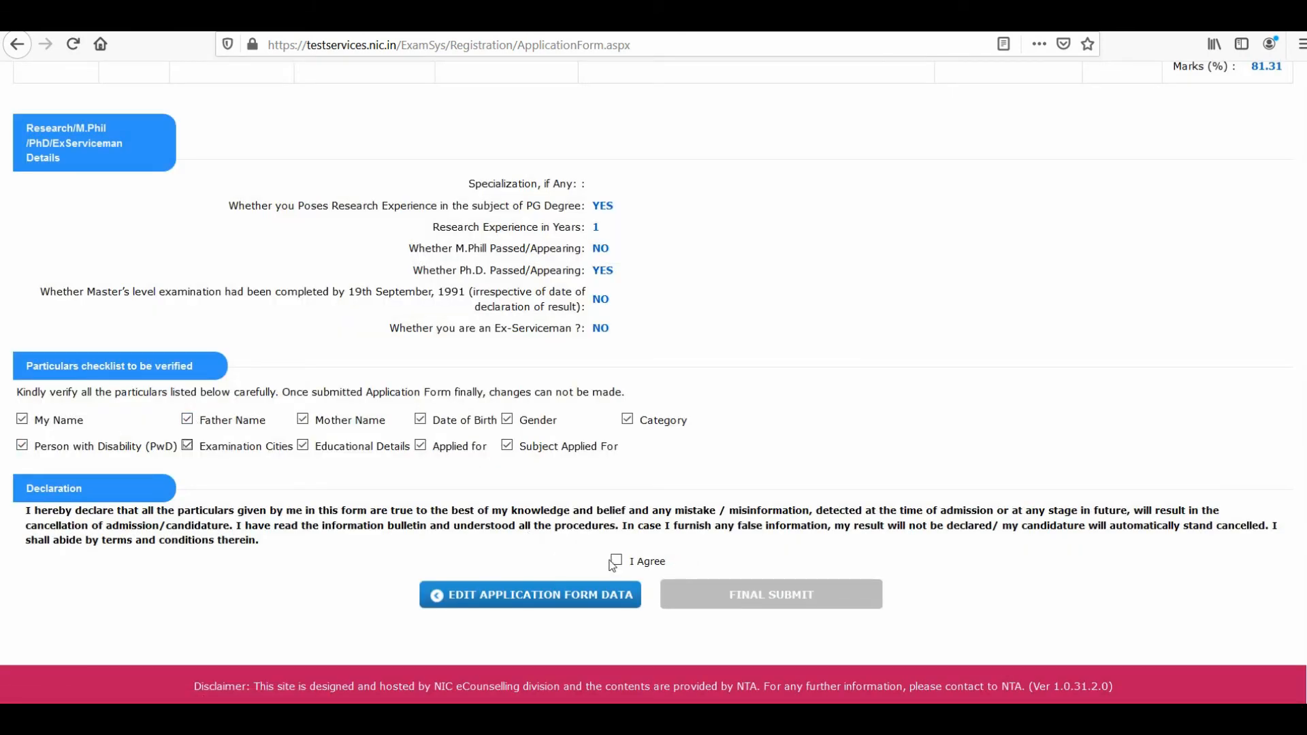
{"action": "left_click", "coordinate": [616, 560]}
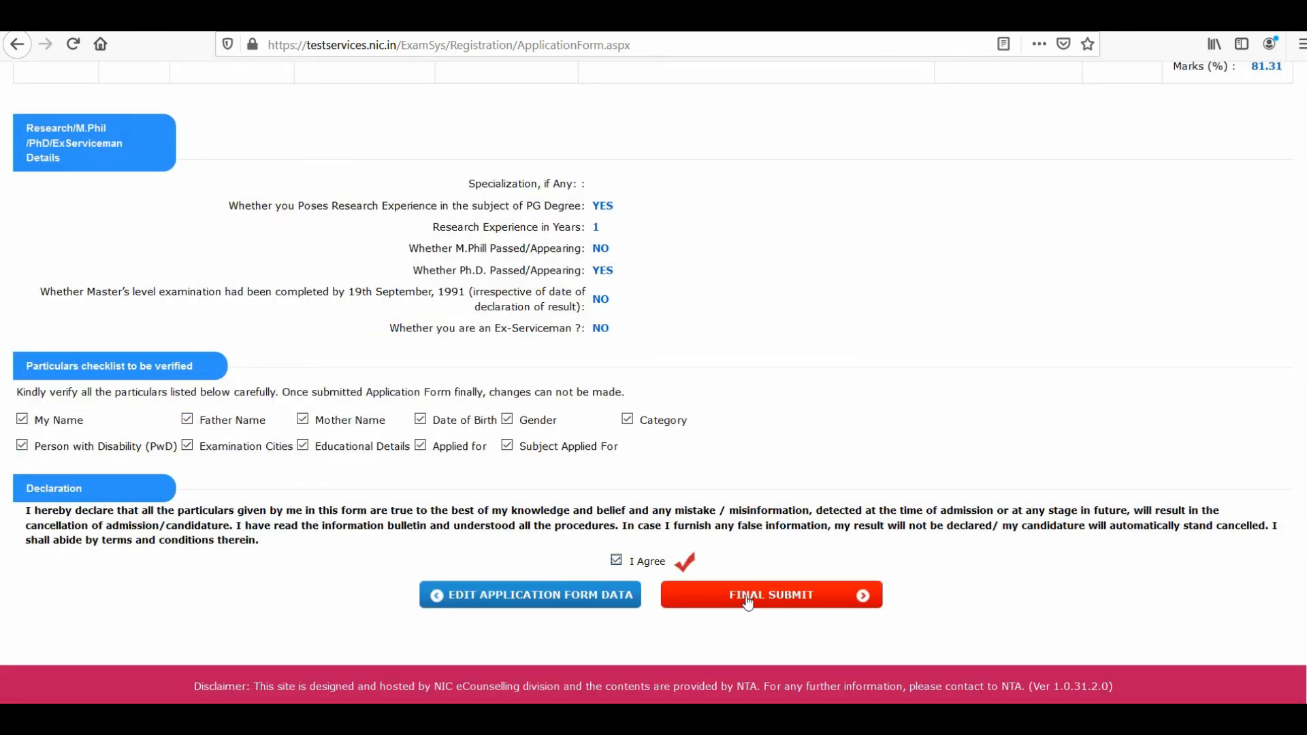
{"action": "left_click", "coordinate": [743, 599]}
{"action": "left_click", "coordinate": [618, 413]}
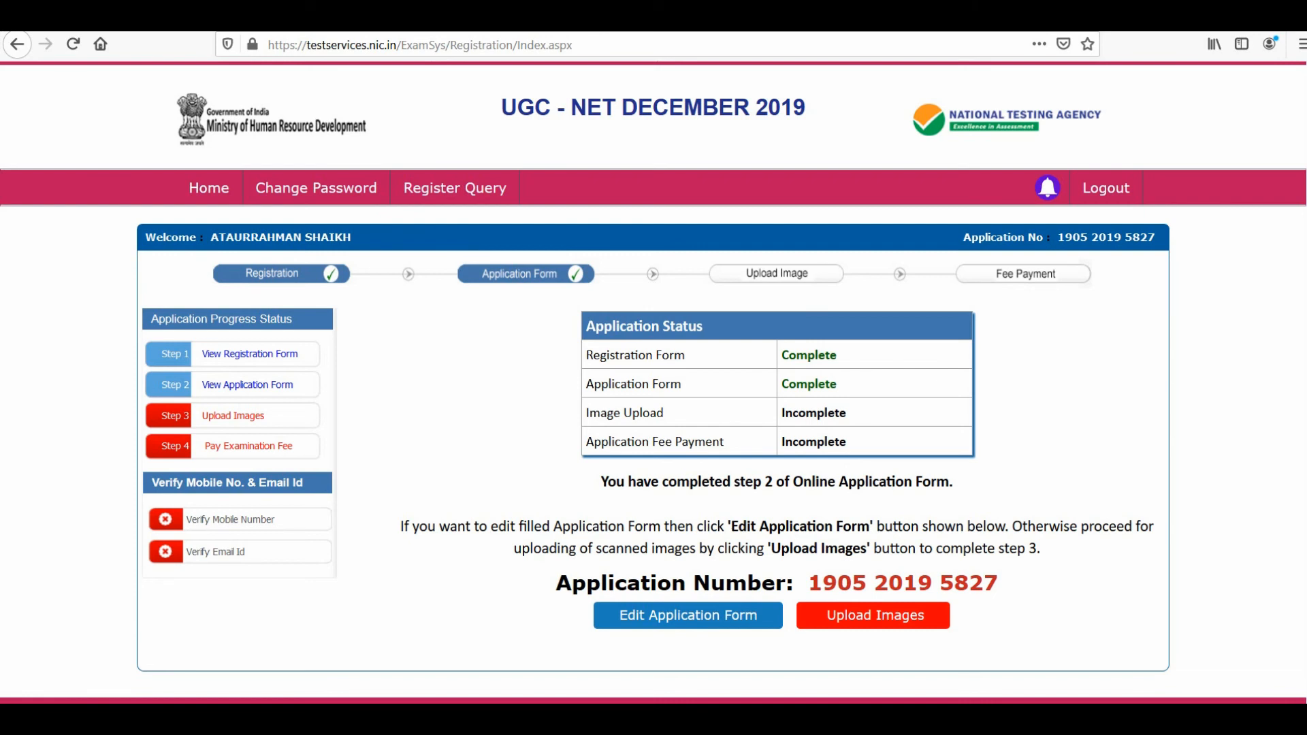
Step: Upload FB_IMG_1476622612830.jpg as the photograph and sig.jpg as the signature, declaring the images verified and confirming the final upload
{"action": "left_click", "coordinate": [893, 618]}
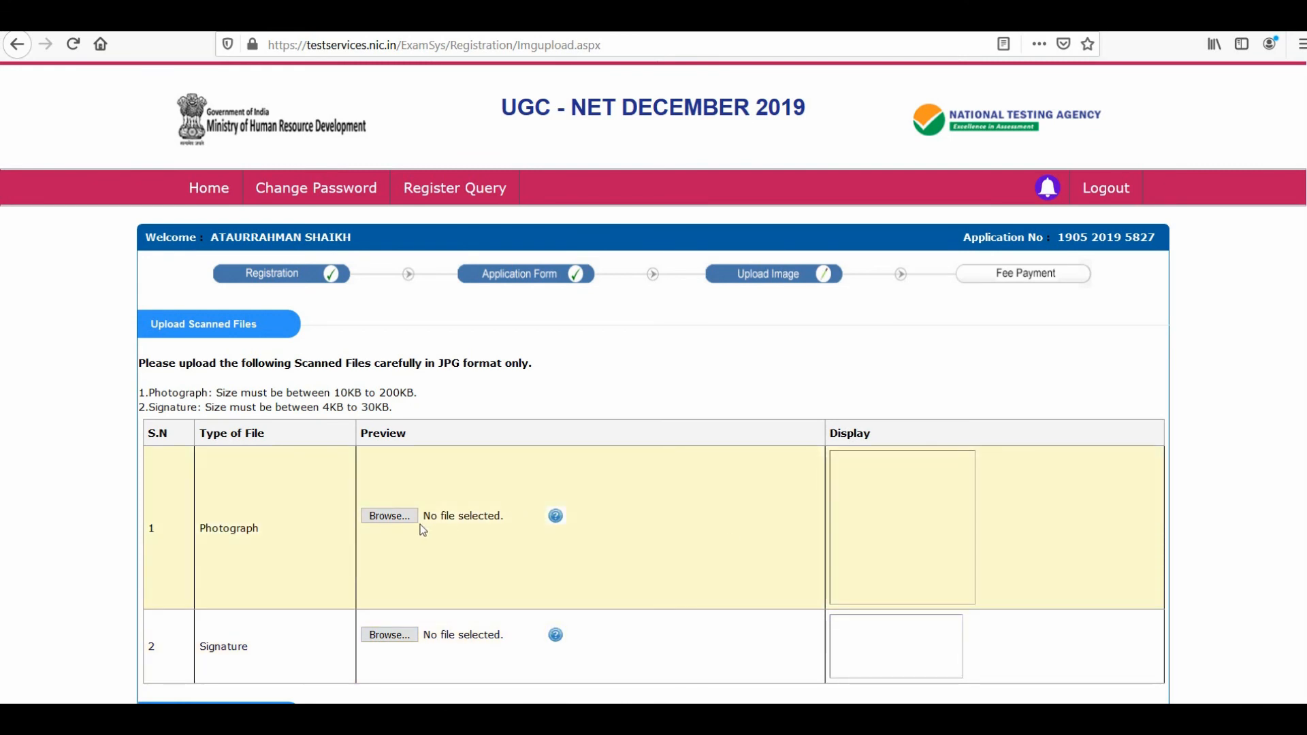
{"action": "left_click", "coordinate": [402, 519]}
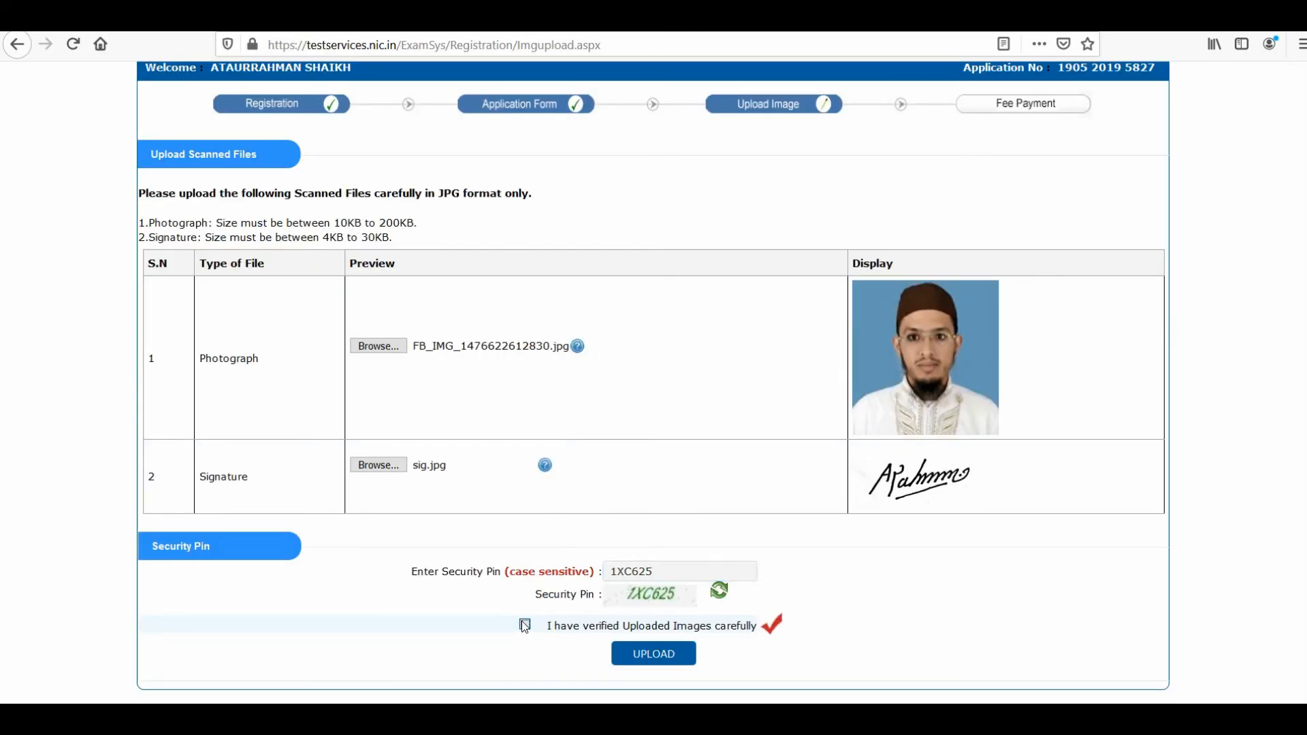
{"action": "left_click", "coordinate": [525, 625]}
{"action": "left_click", "coordinate": [644, 658]}
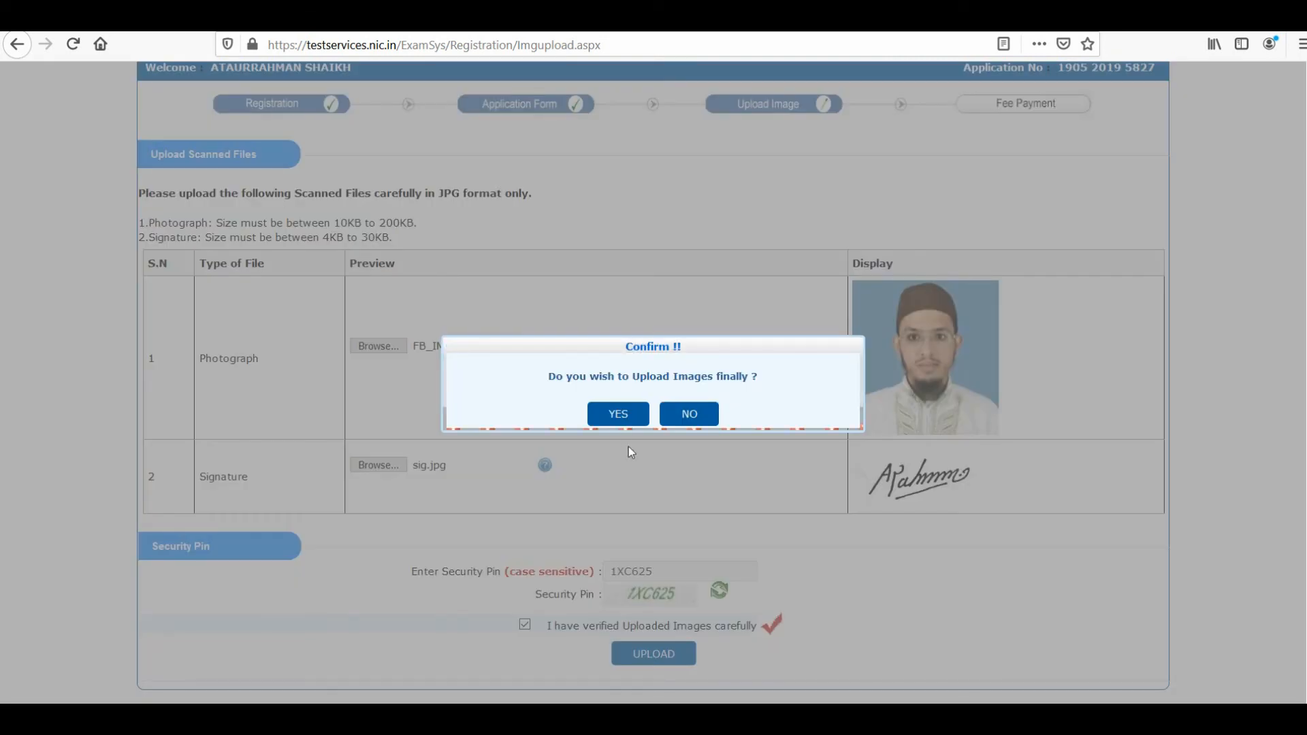
{"action": "left_click", "coordinate": [627, 425]}
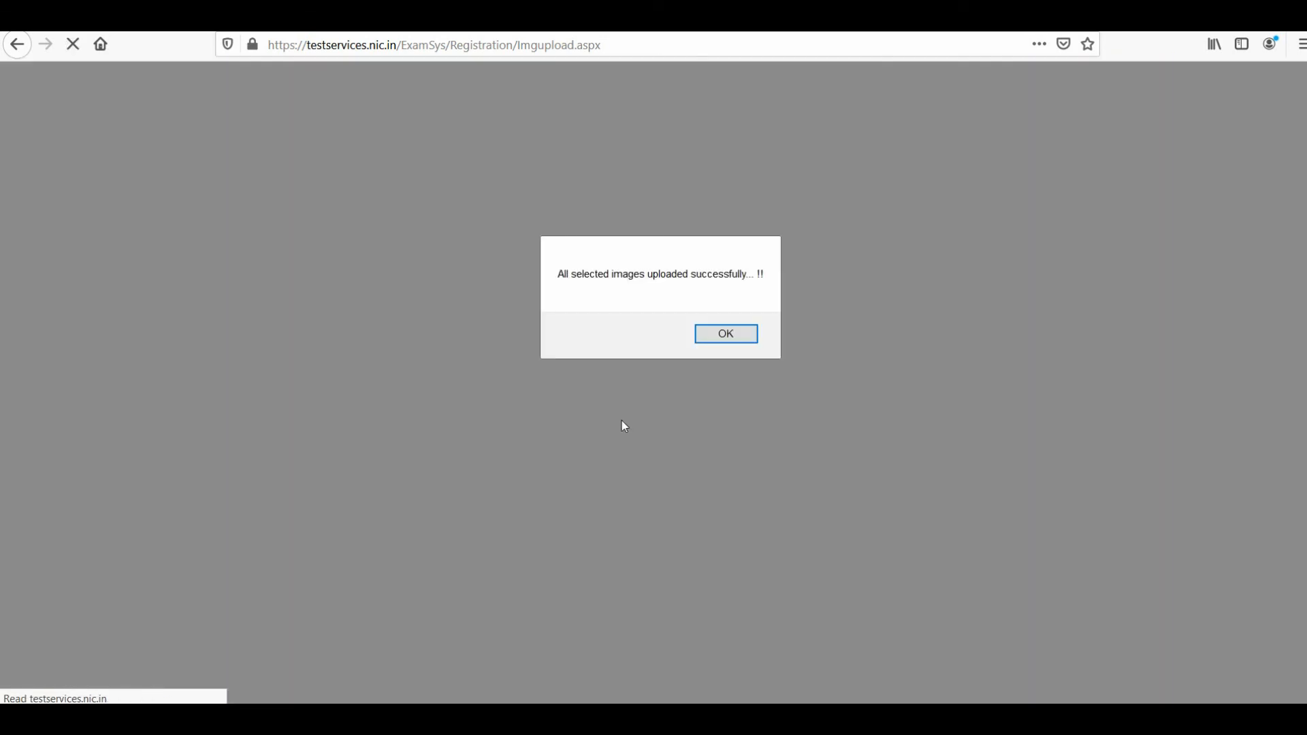
{"action": "left_click", "coordinate": [728, 336]}
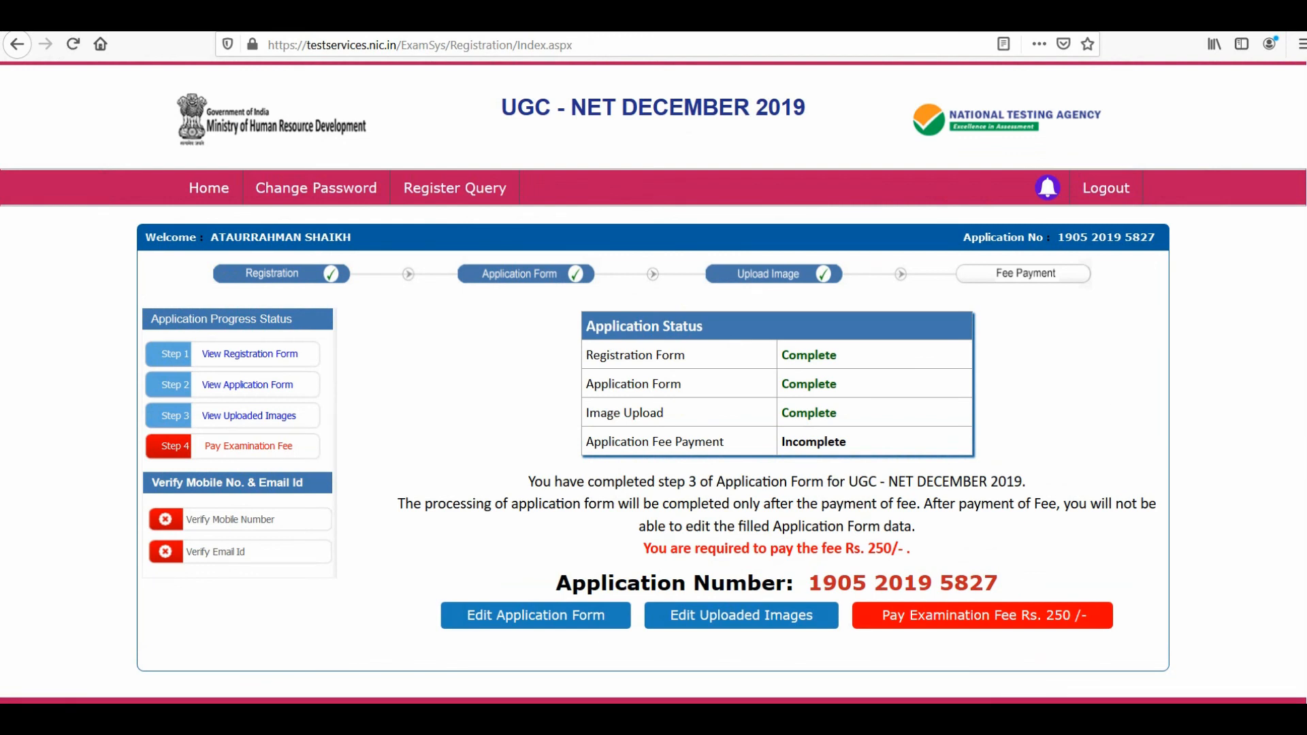
Step: Open the examination fee payment of Rs. 250, choose Online Payment as the mode and proceed for payment
{"action": "scroll", "coordinate": [653, 379], "scroll_direction": "down", "scroll_amount": 1}
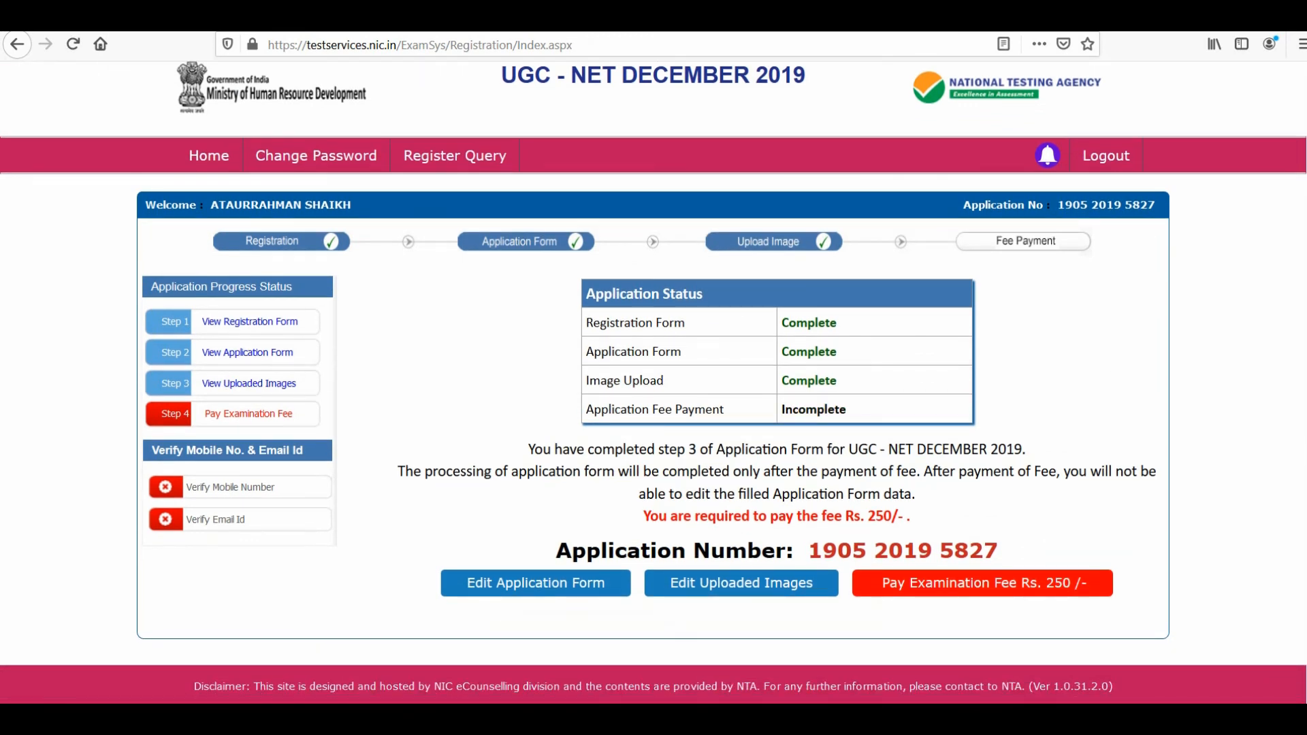
{"action": "left_click", "coordinate": [1031, 586]}
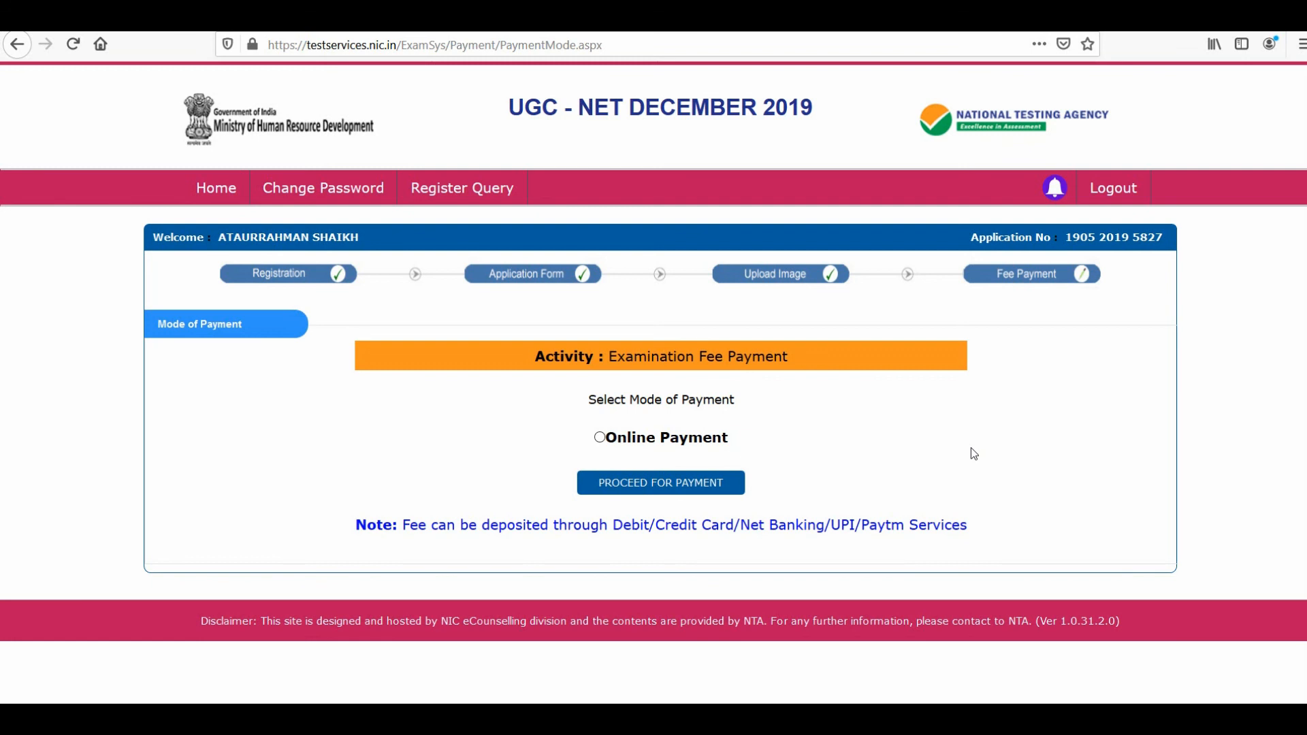
{"action": "left_click", "coordinate": [615, 442]}
{"action": "left_click", "coordinate": [635, 485]}
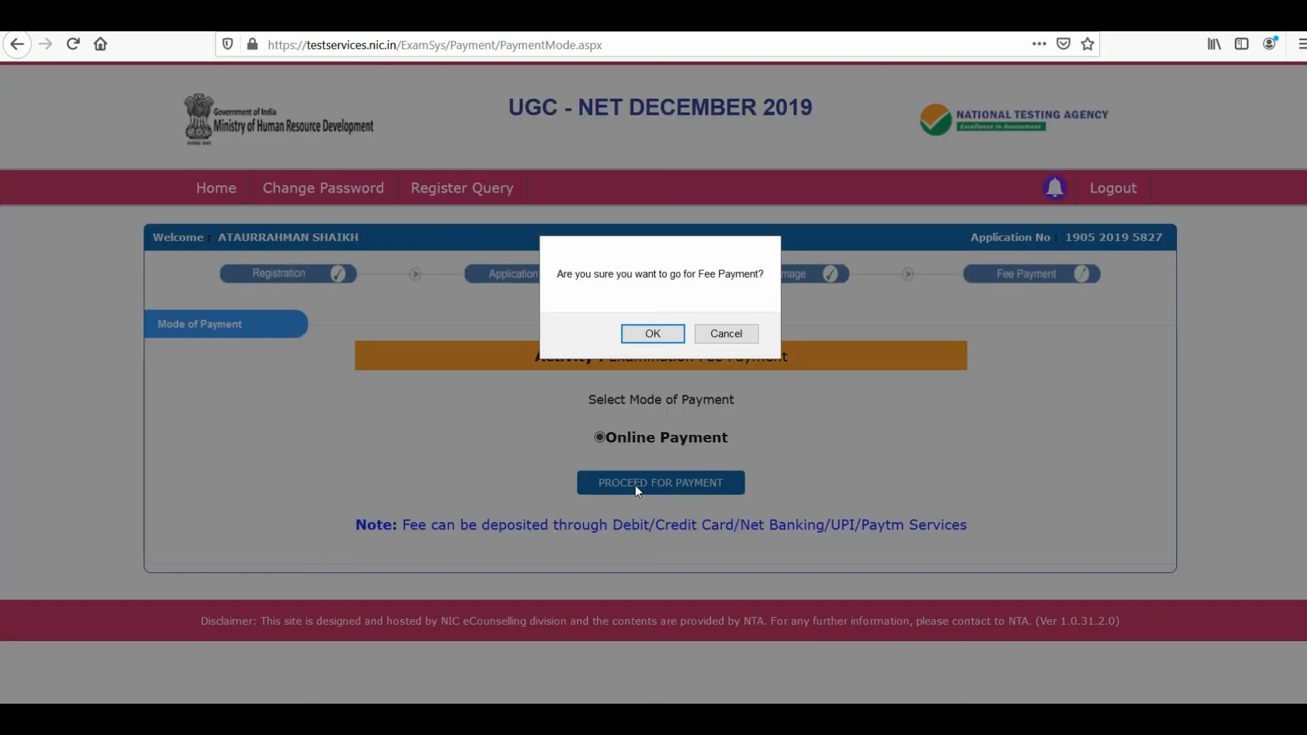